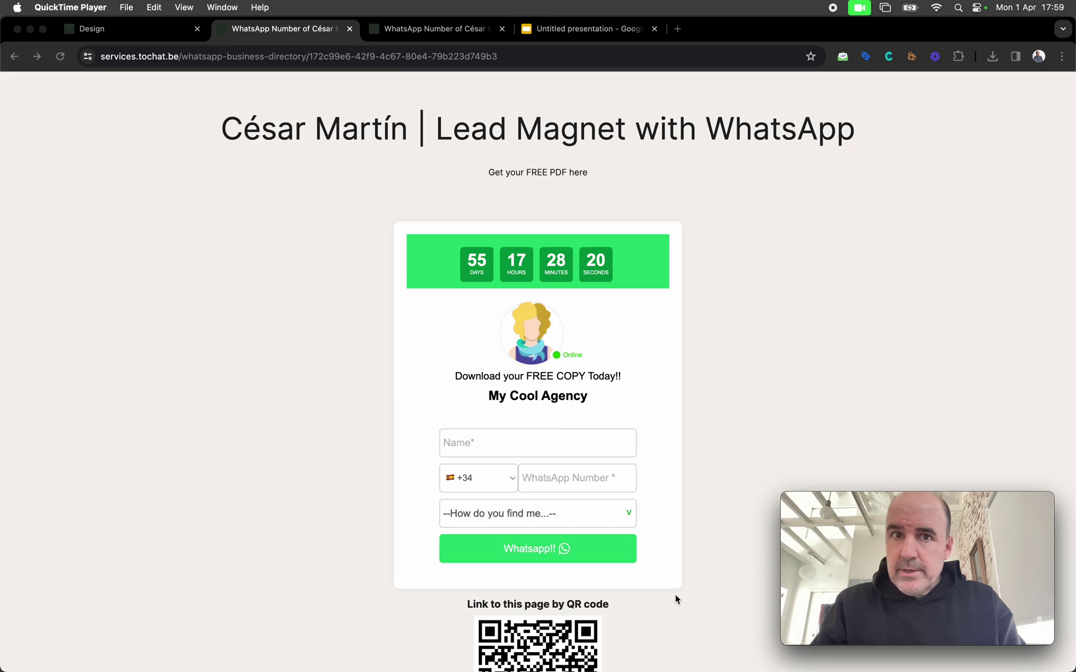
Step: Switch to the 'Untitled presentation' Google Slides deck about lead magnets
{"action": "left_click", "coordinate": [574, 33]}
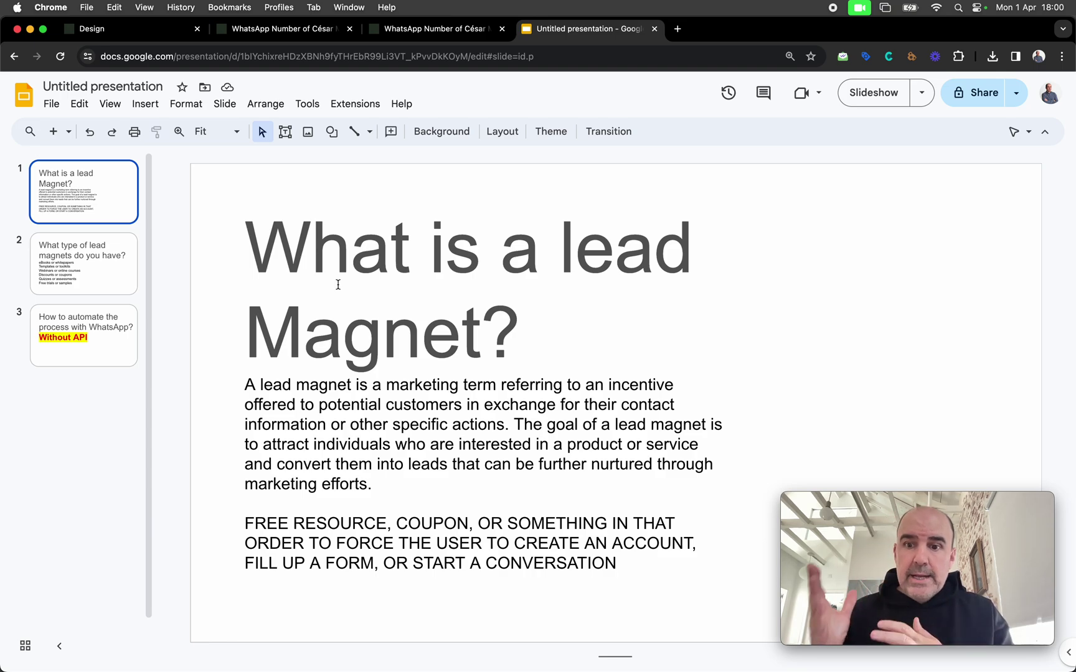
Step: Go to slide 2, which lists six types of lead magnets from eBooks to free trials
{"action": "left_click", "coordinate": [94, 259]}
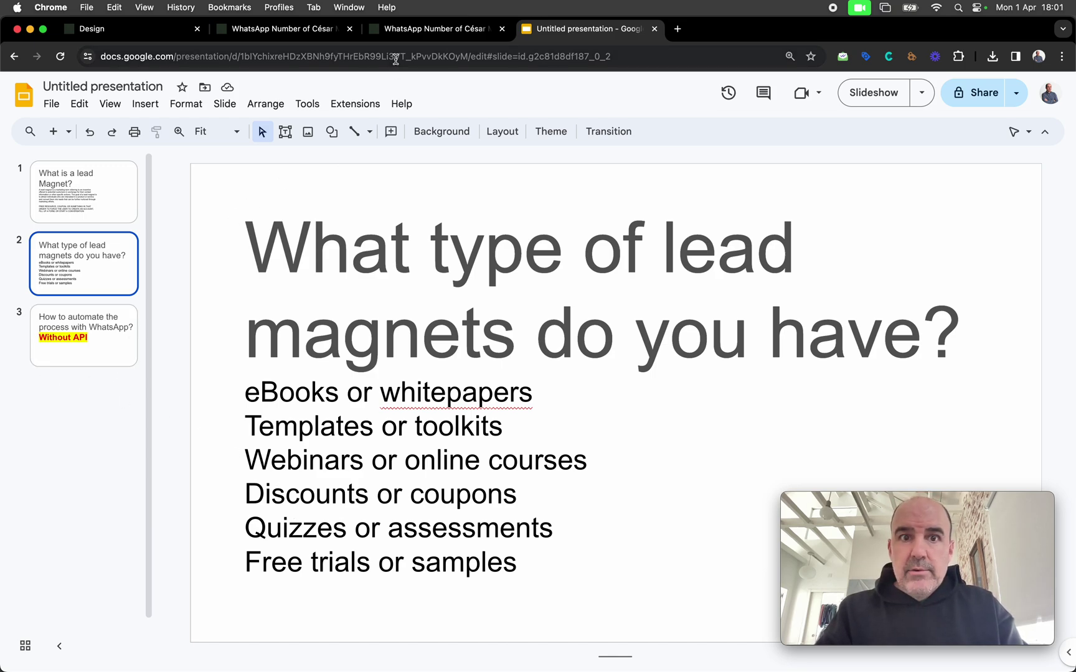
Step: Open a new Chrome tab on the Google search homepage
{"action": "left_click", "coordinate": [678, 29]}
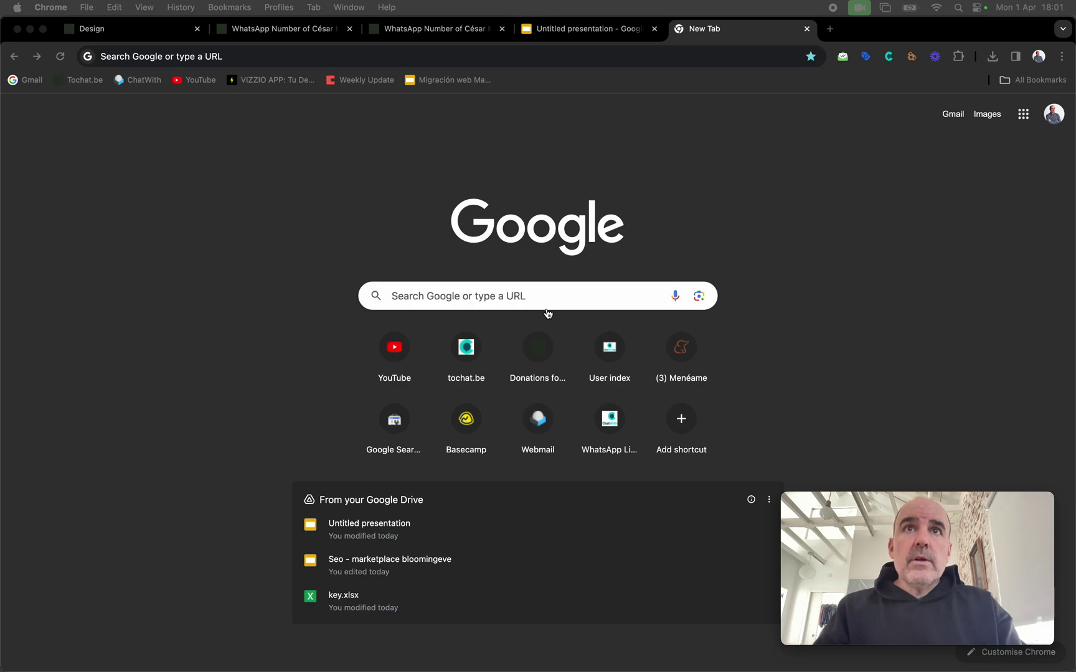
Step: Copy the coupon link message from the WhatsApp chat that received the coupon, then return to Chrome
{"action": "key", "text": "super+Tab"}
{"action": "scroll", "coordinate": [154, 330], "scroll_direction": "down", "scroll_amount": 2}
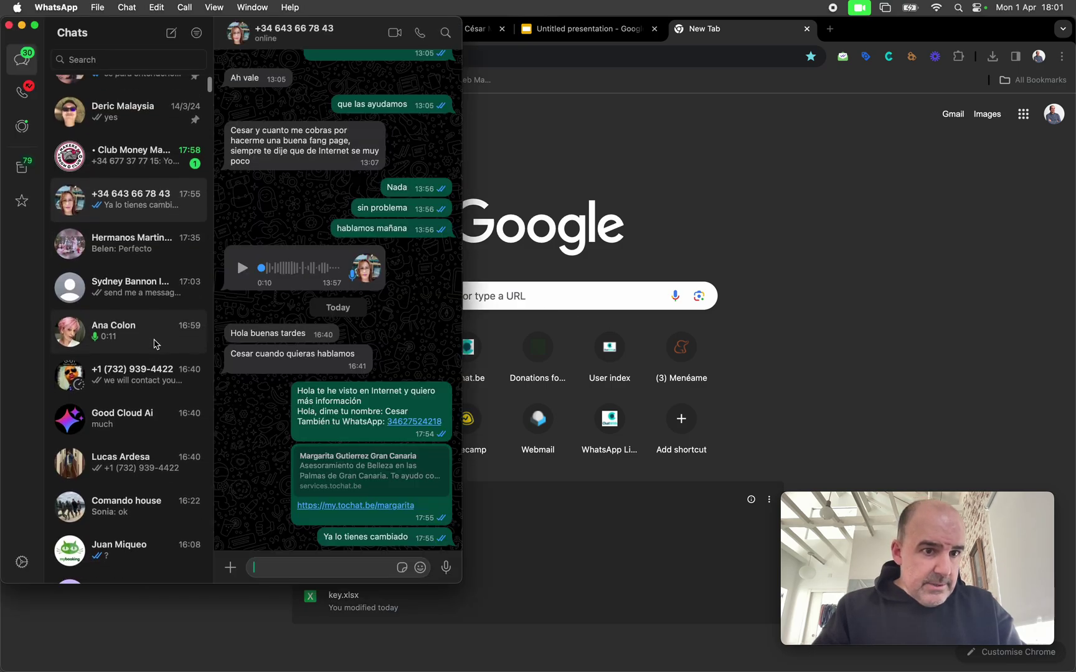
{"action": "left_click", "coordinate": [149, 315]}
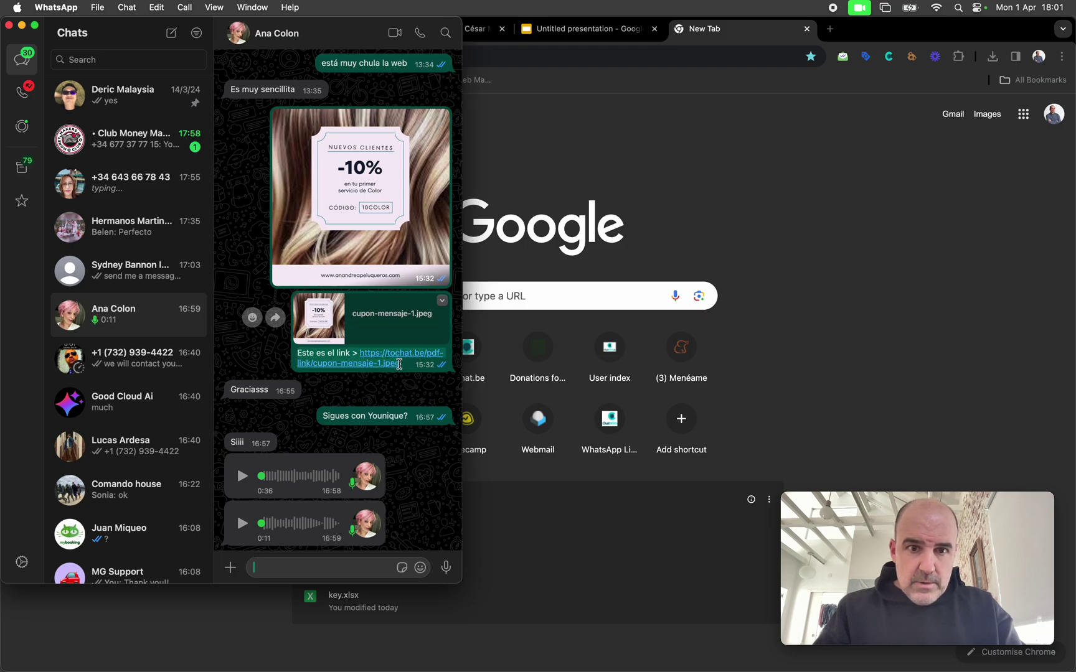
{"action": "left_click", "coordinate": [628, 143]}
Step: Paste the message, strip 'Este es el link >', load cupon-mensaje-1.jpeg, then return to the presentation
{"action": "type", "text": "Este es el link > https://tochat.be/pdf-link/cupon-mensaje-1.jpeg"}
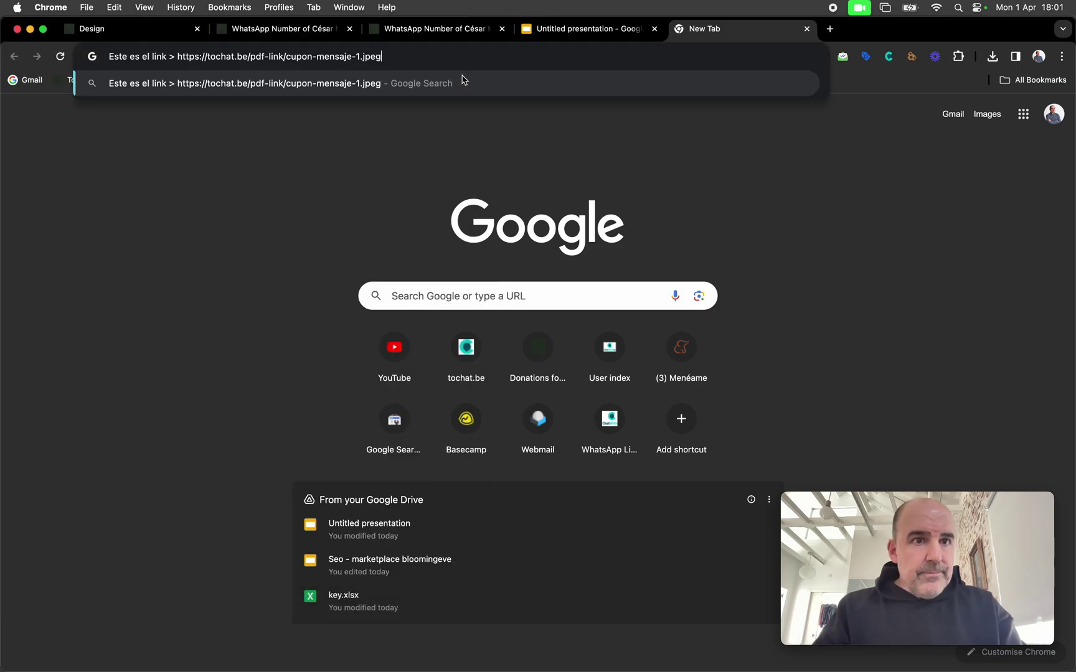
{"action": "left_click", "coordinate": [177, 56]}
{"action": "key", "text": "super+BackSpace"}
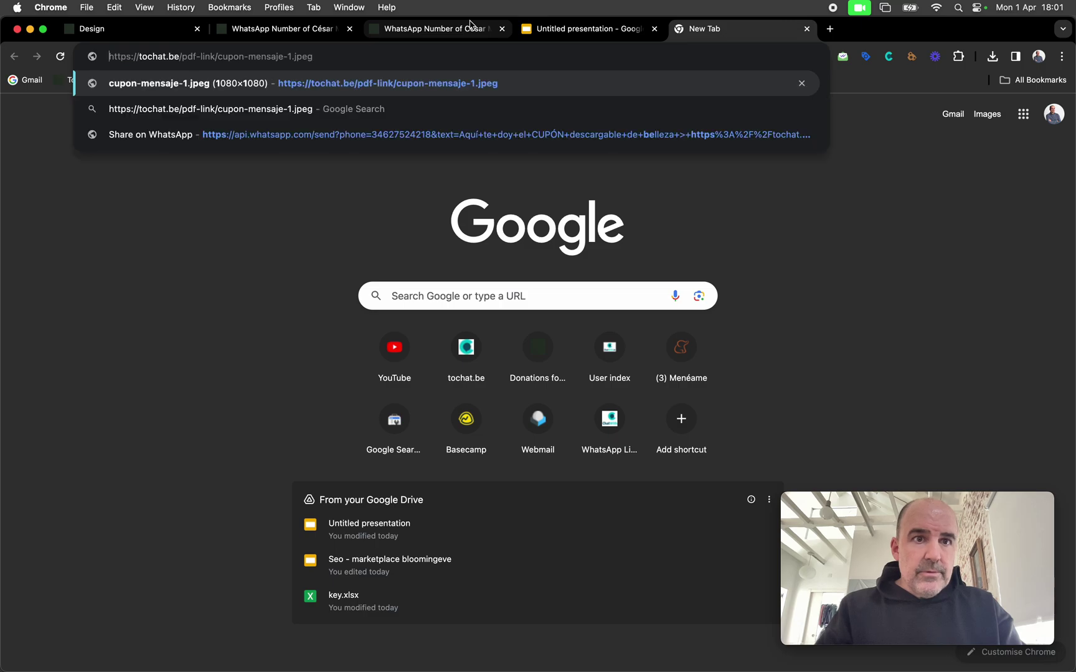
{"action": "key", "text": "Return"}
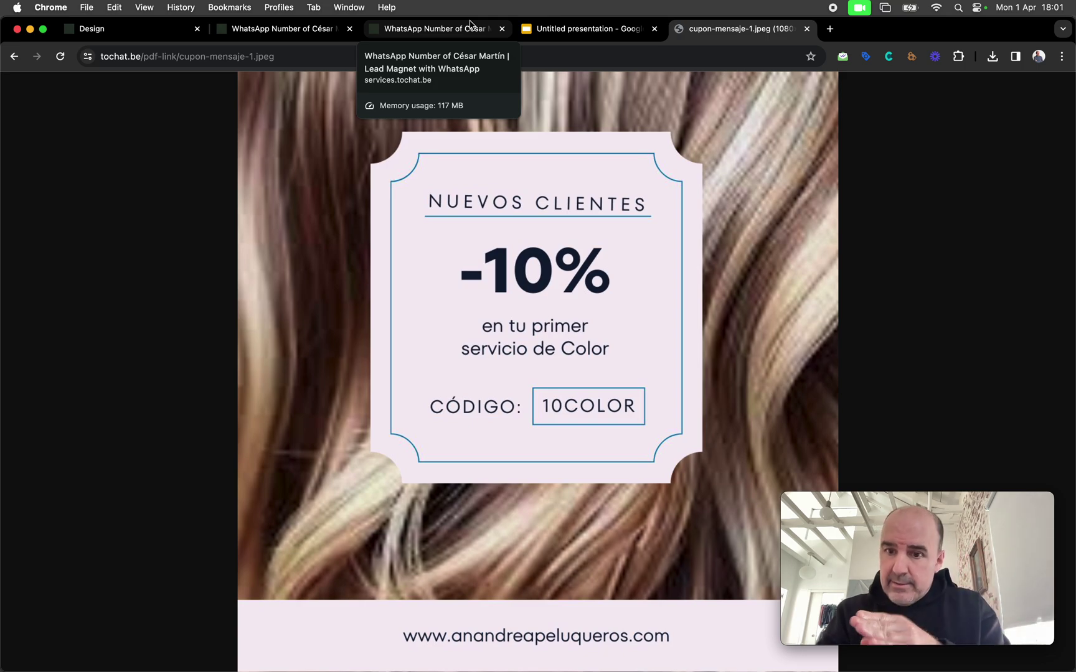
{"action": "left_click", "coordinate": [556, 32]}
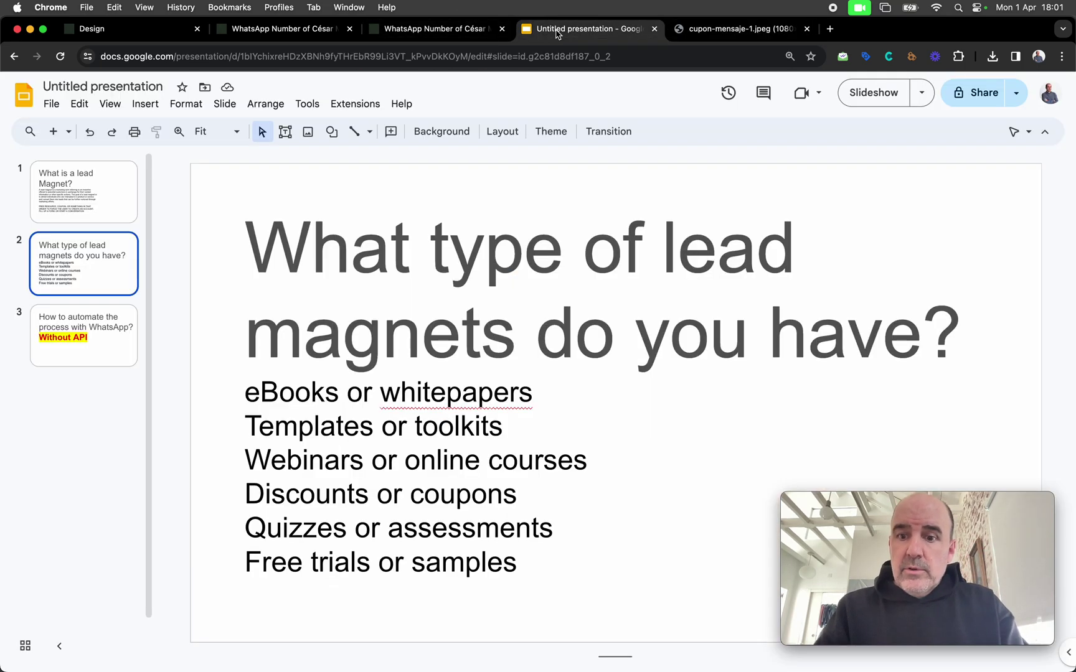
Step: On the tochat.be landing page, enter the lead's name and WhatsApp number, choose Instagram, and submit via Whatsapp!!
{"action": "left_click", "coordinate": [468, 32]}
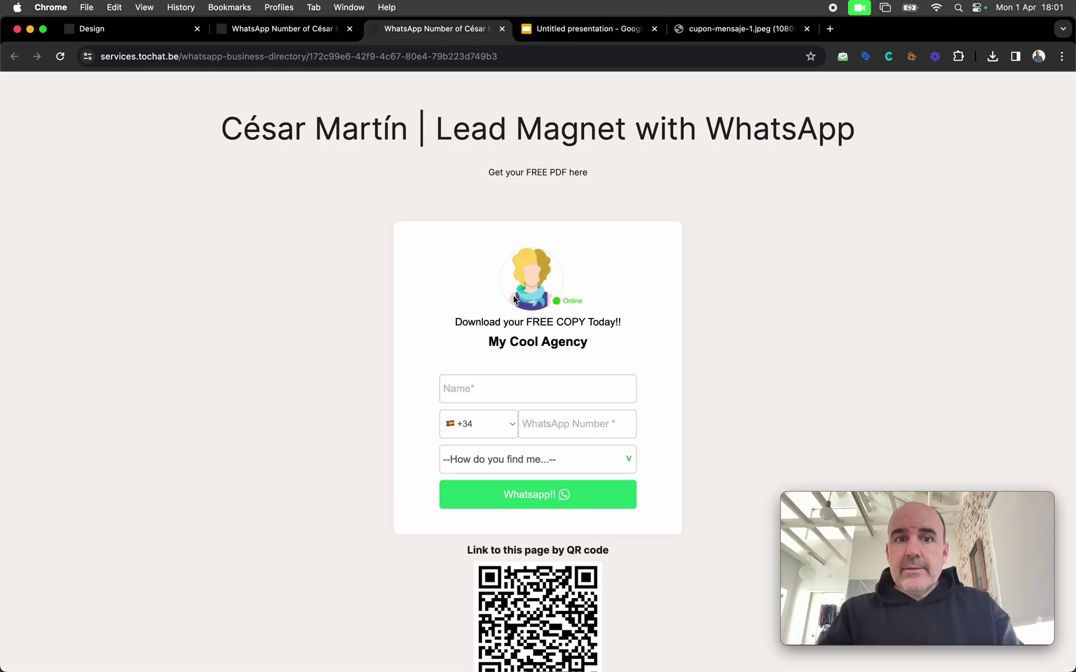
{"action": "triple_click", "coordinate": [353, 118]}
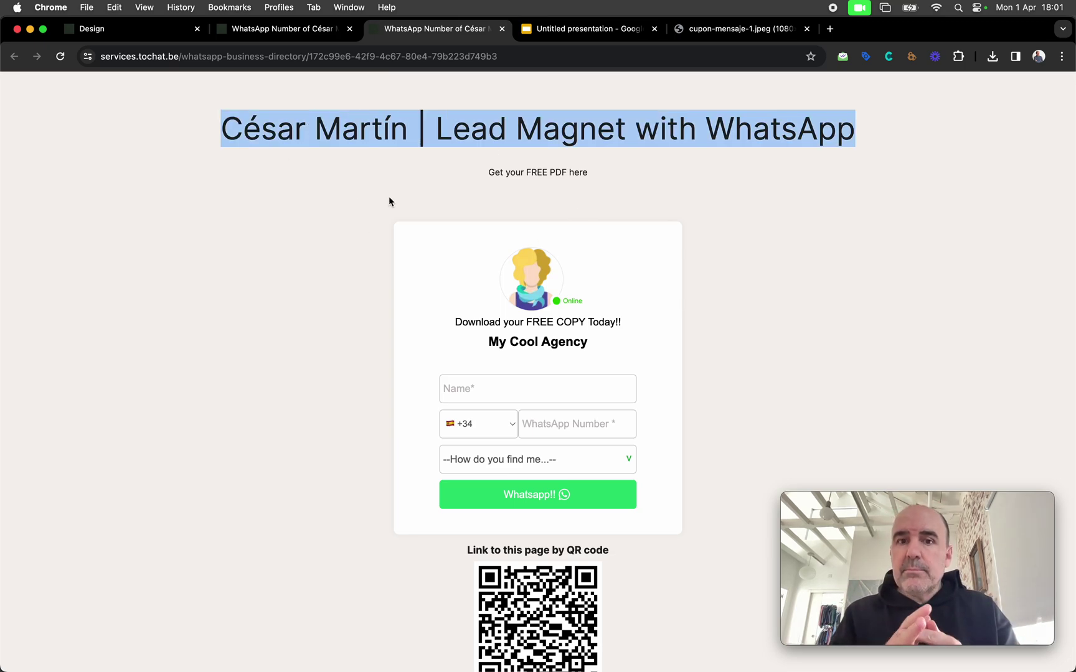
{"action": "left_click", "coordinate": [508, 392]}
{"action": "type", "text": "cesar"}
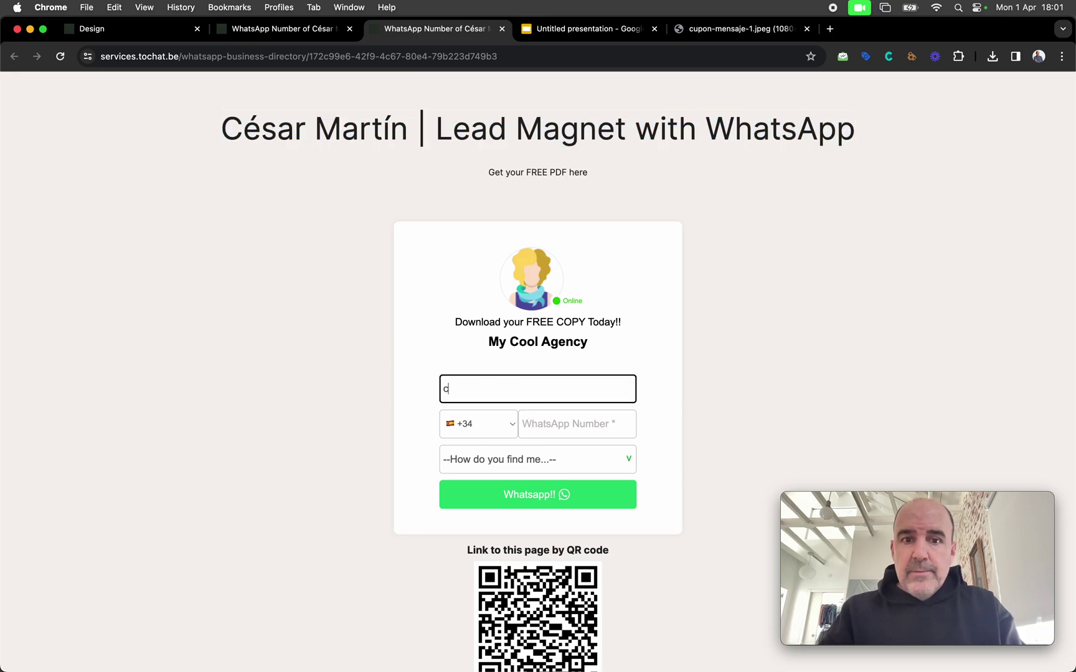
{"action": "key", "text": "Tab"}
{"action": "key", "text": "Tab"}
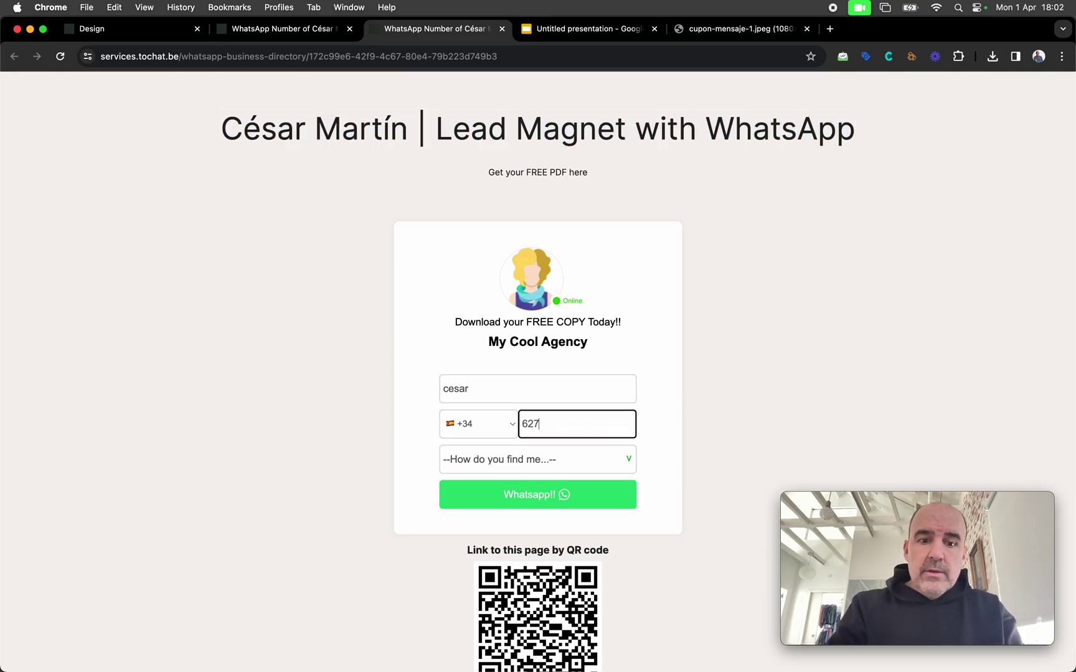
{"action": "key", "text": "Tab"}
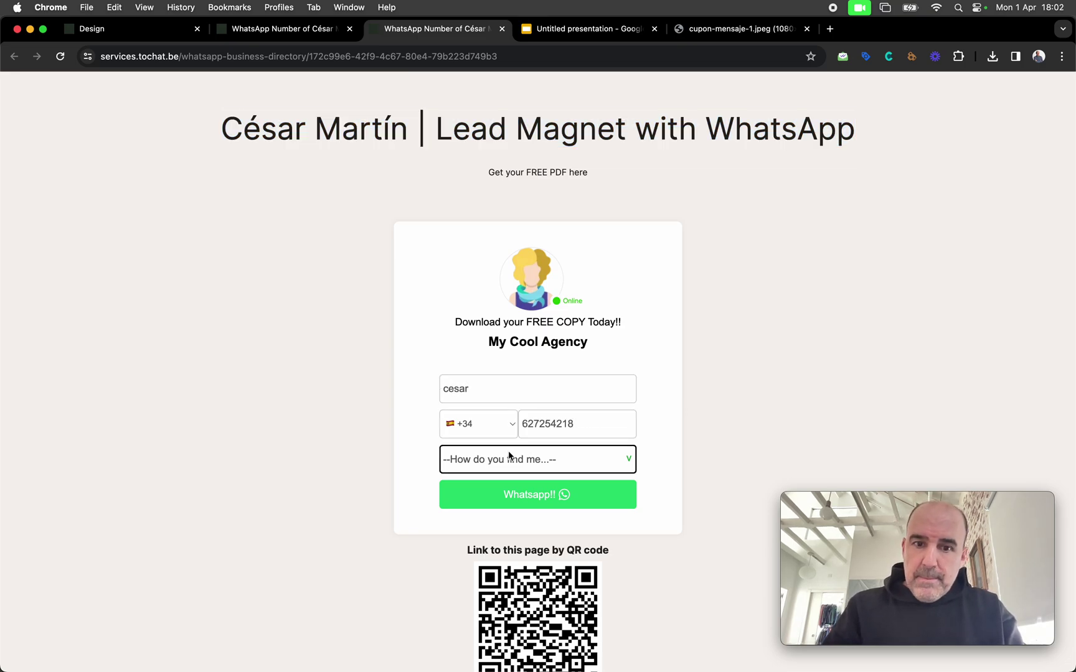
{"action": "left_click", "coordinate": [512, 462]}
{"action": "left_click", "coordinate": [512, 477]}
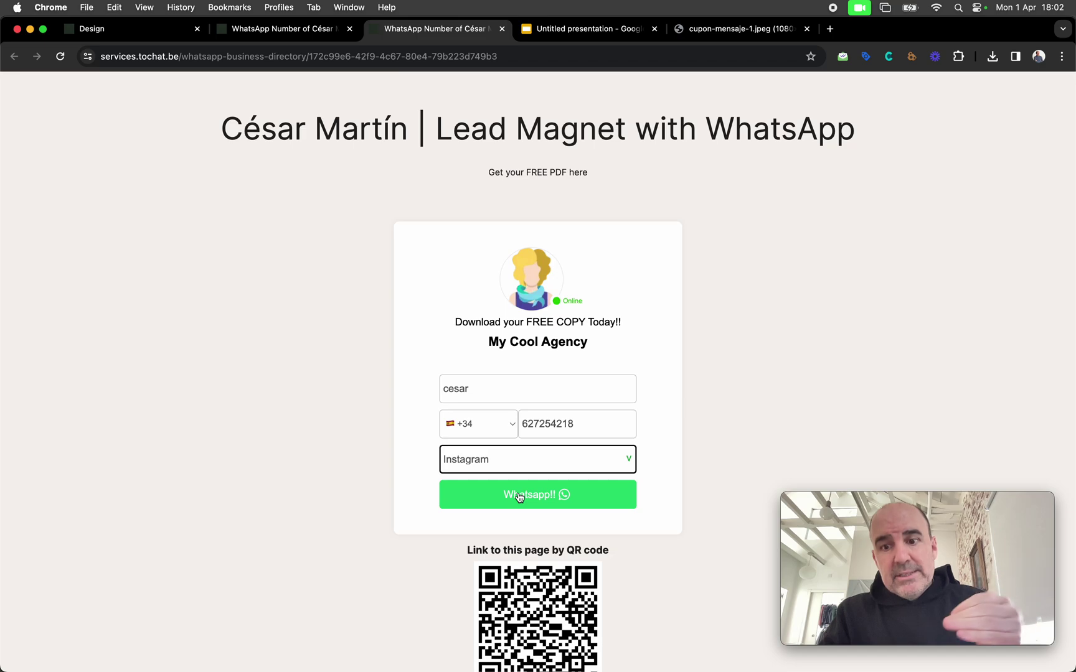
{"action": "left_click", "coordinate": [526, 500]}
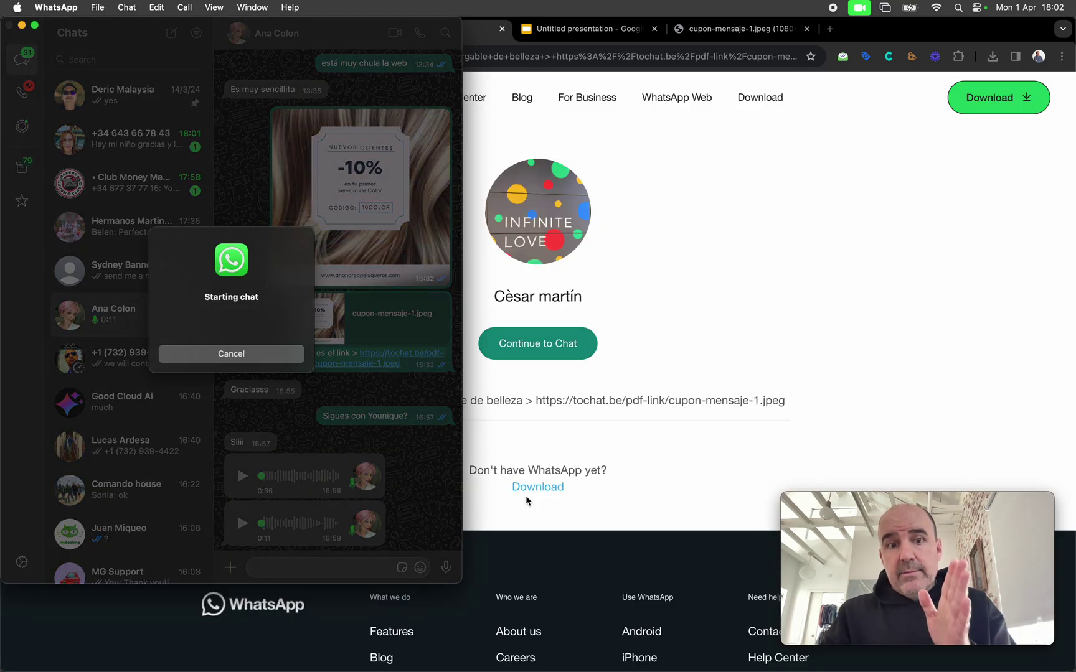
Step: Send the prefilled 10COLOR -10% coupon image in the WhatsApp self-chat, then bring Chrome forward
{"action": "key", "text": "super+v"}
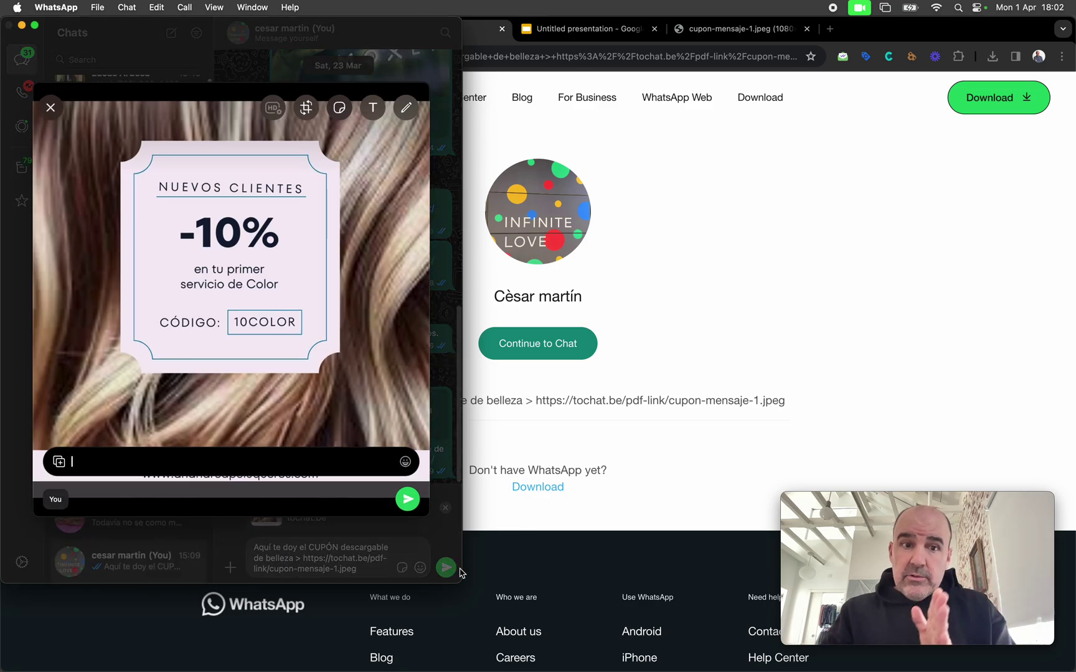
{"action": "left_click", "coordinate": [409, 506]}
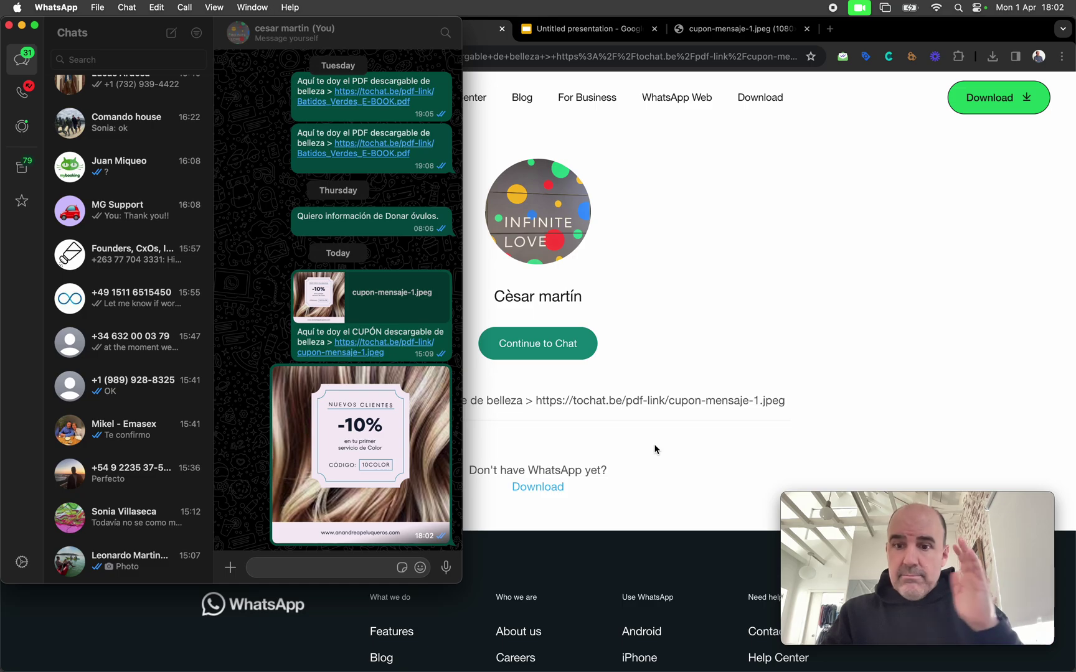
{"action": "left_click", "coordinate": [743, 357]}
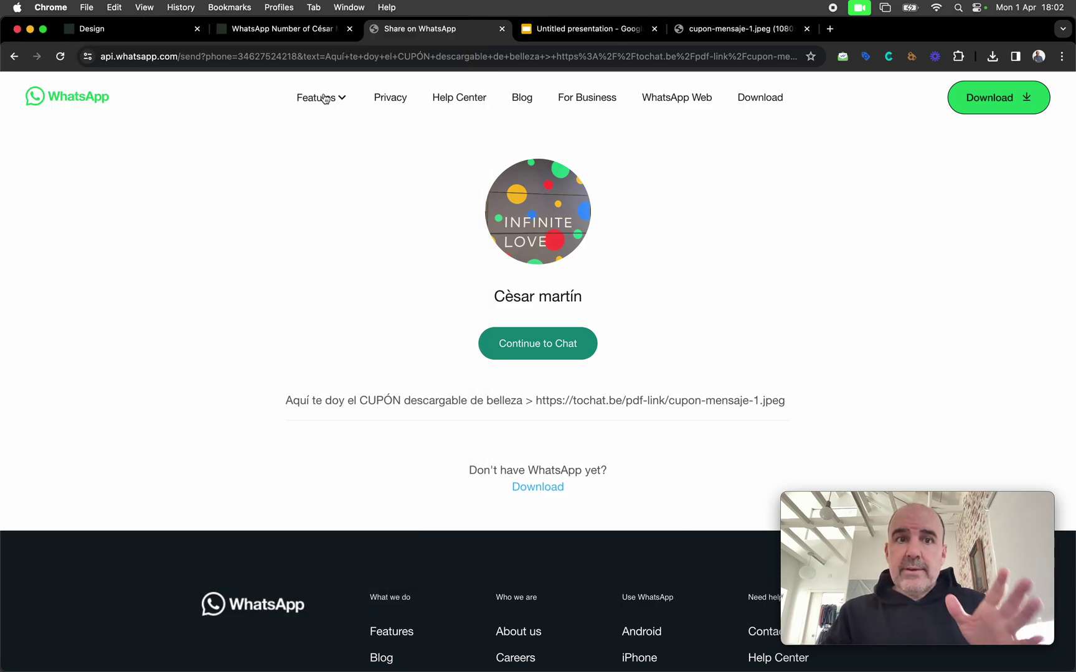
Step: Return to the tochat.be Lead Magnet with WhatsApp page showing the countdown and an empty signup form
{"action": "left_click", "coordinate": [289, 31]}
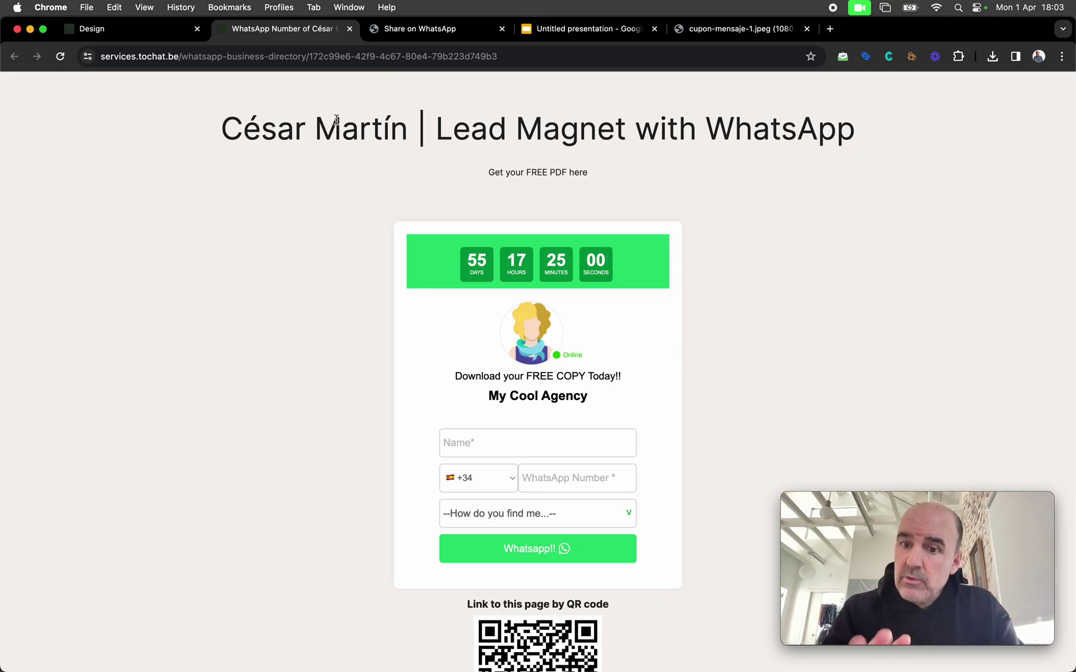
Step: Open the Lead Magnet with WhatsApp widget from Widgets > Create and edit in My widgets
{"action": "left_click", "coordinate": [125, 31]}
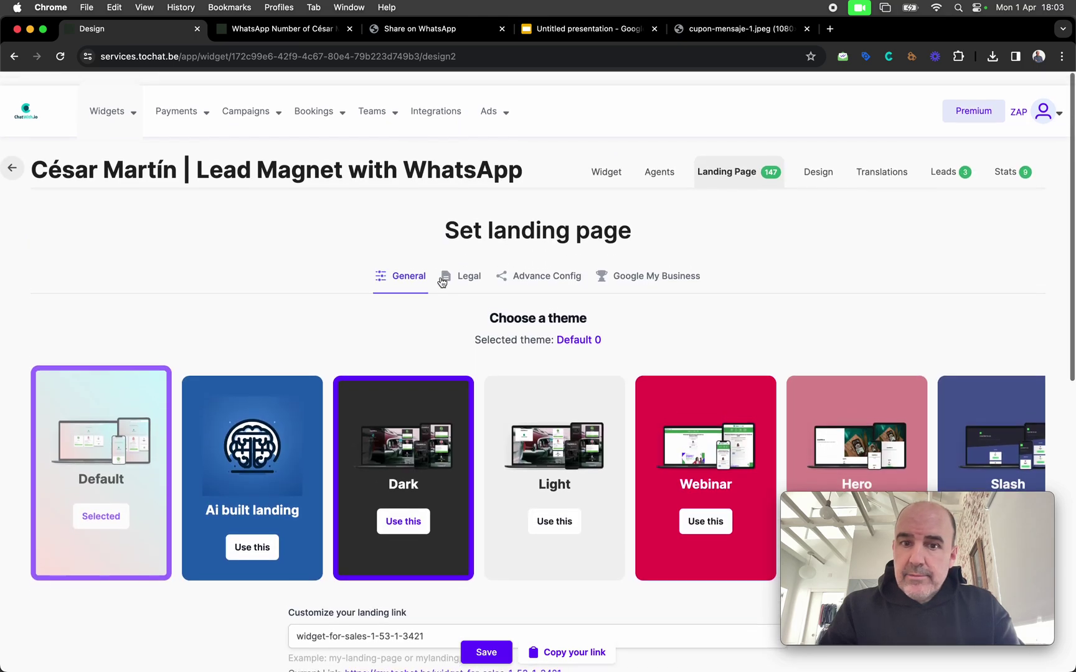
{"action": "mouse_move", "coordinate": [109, 98]}
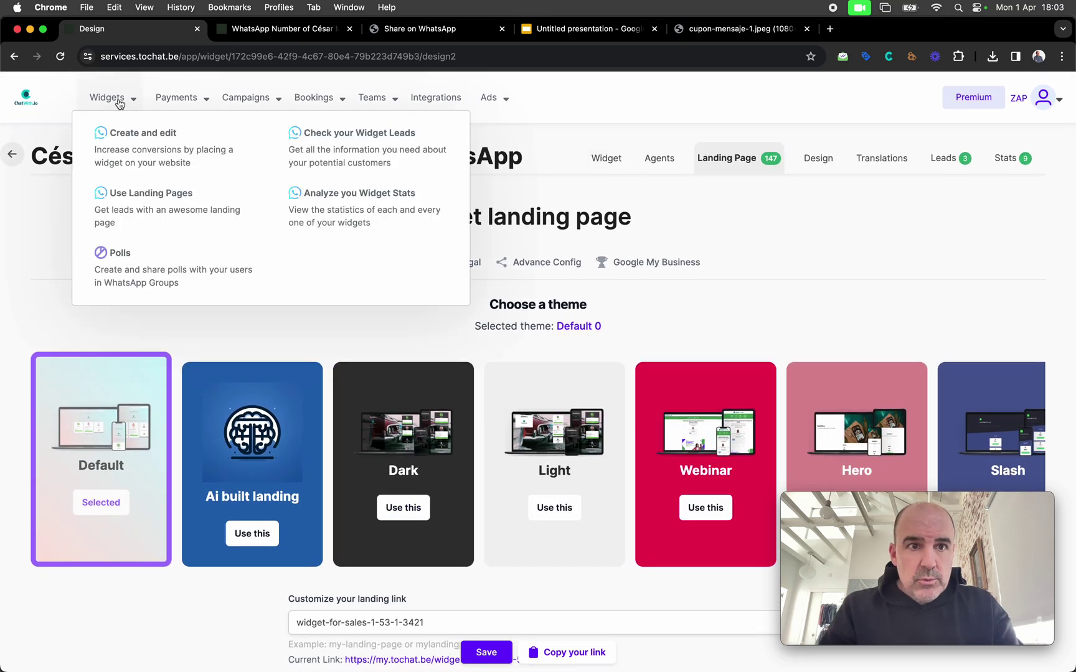
{"action": "left_click", "coordinate": [132, 152]}
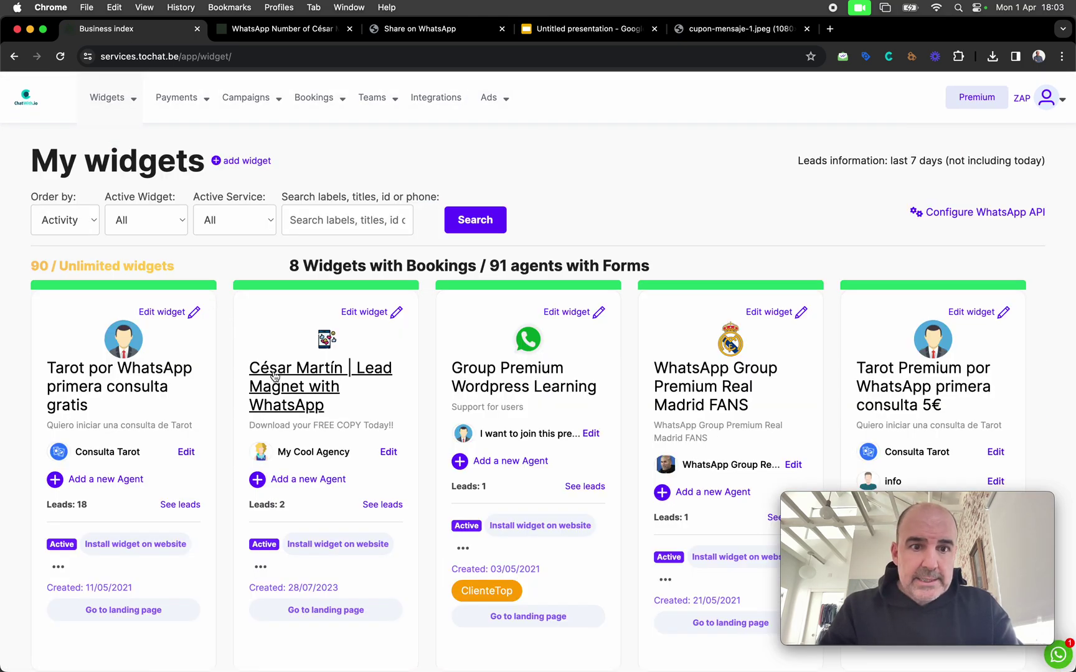
{"action": "left_click", "coordinate": [276, 377]}
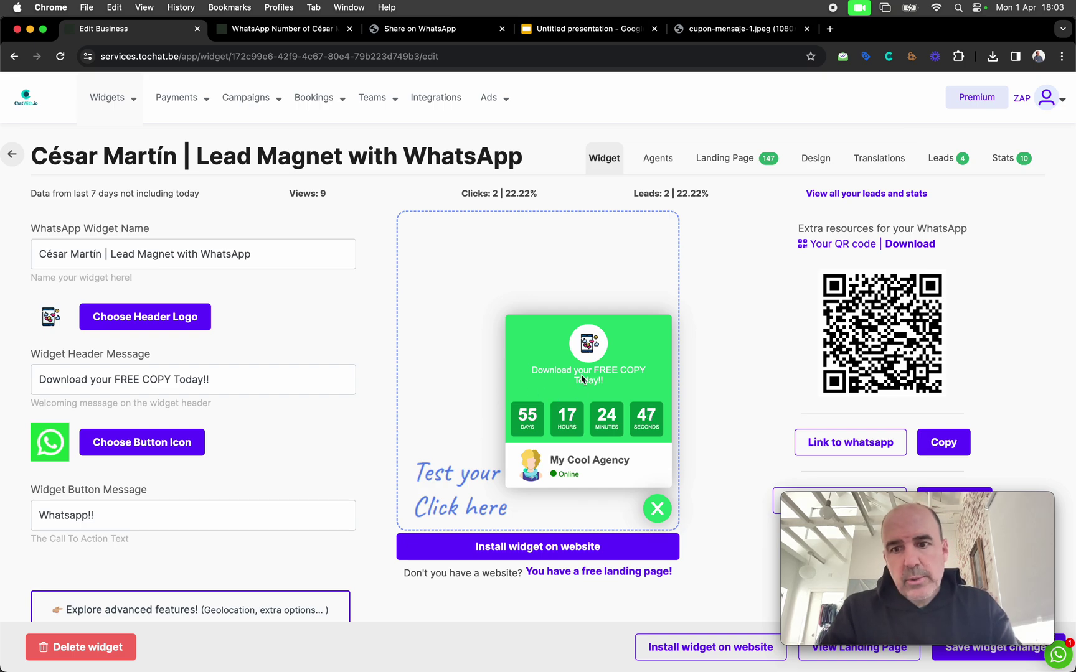
Step: Review the widget's Design settings: Simple theme, display options, countdown ending May 27, 2024 at 09:28
{"action": "left_click", "coordinate": [815, 161]}
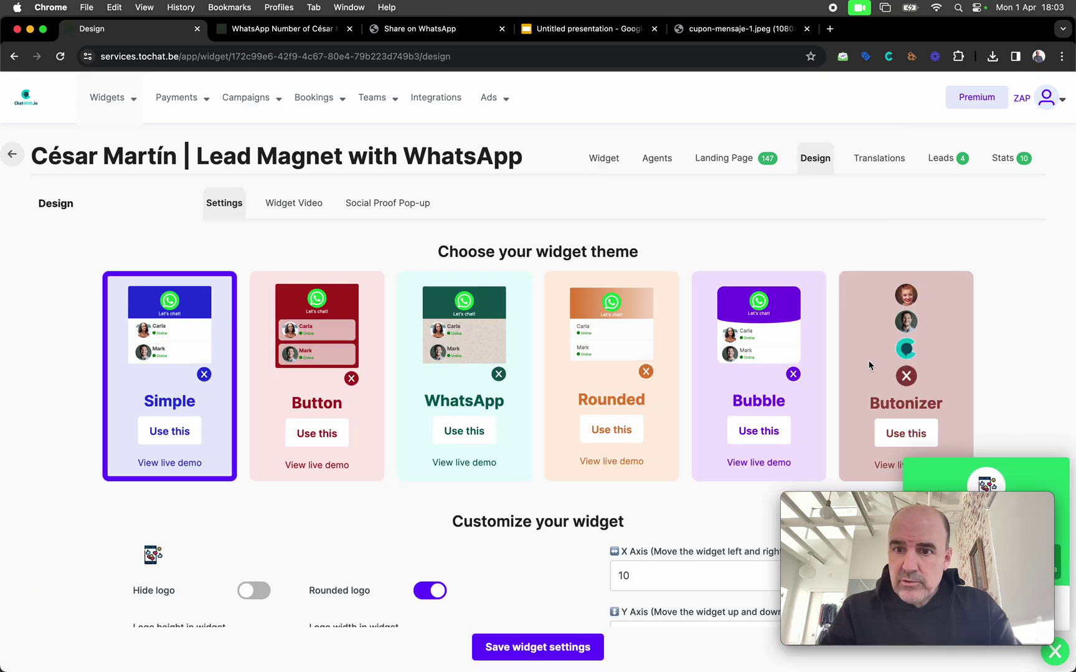
{"action": "left_click_drag", "start_coordinate": [891, 498], "coordinate": [867, 104]}
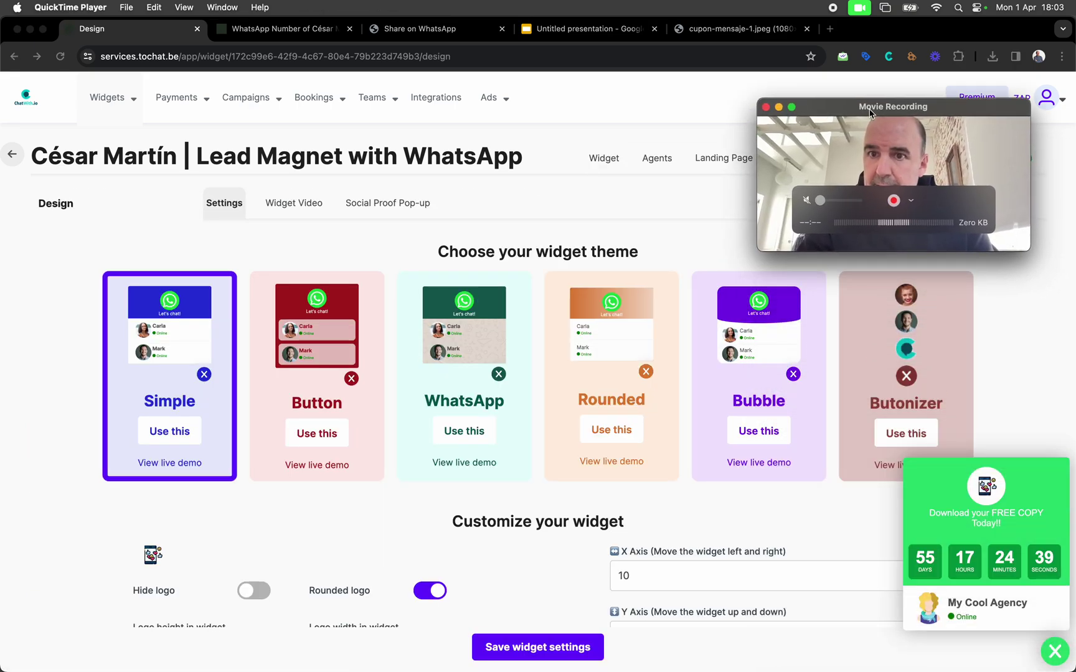
{"action": "scroll", "coordinate": [620, 287], "scroll_direction": "down", "scroll_amount": 15}
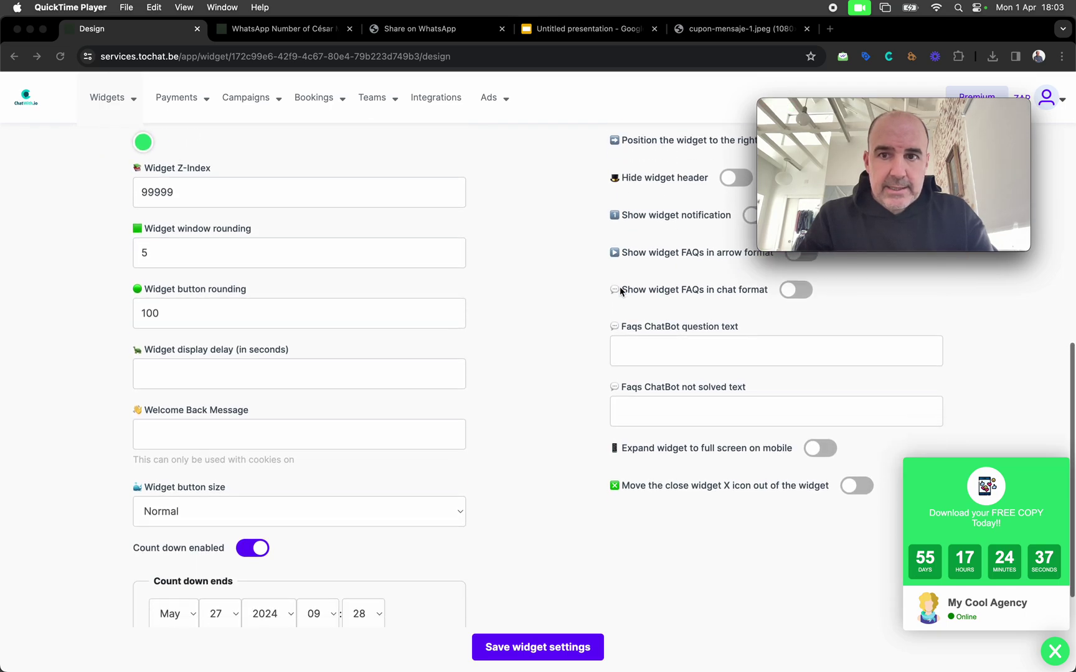
{"action": "scroll", "coordinate": [619, 287], "scroll_direction": "down", "scroll_amount": 2}
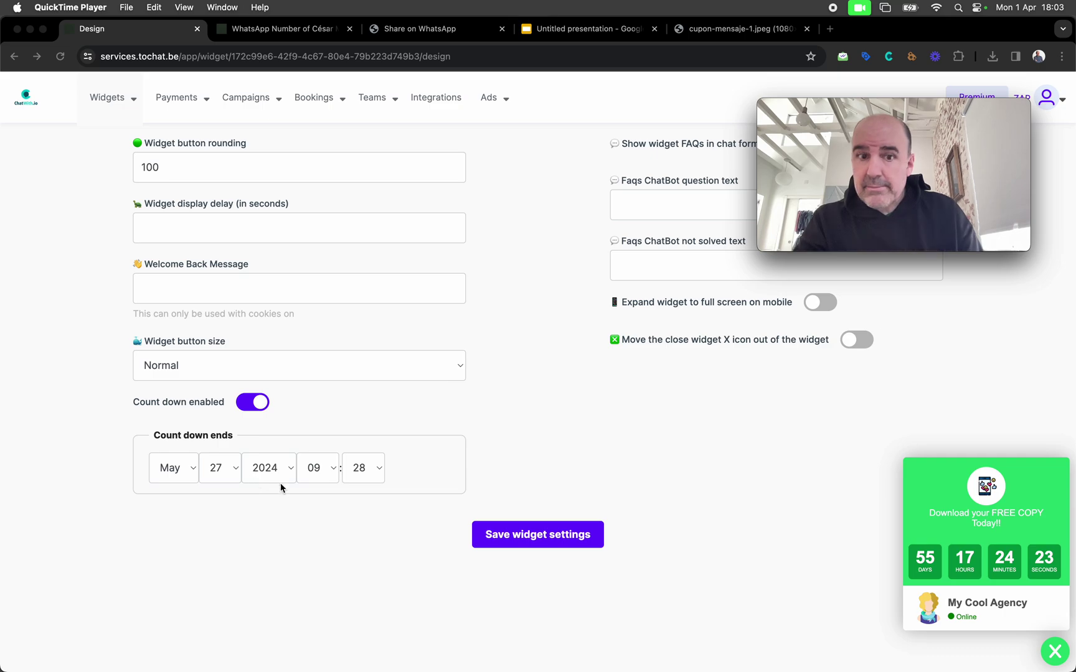
{"action": "scroll", "coordinate": [338, 412], "scroll_direction": "up", "scroll_amount": 15}
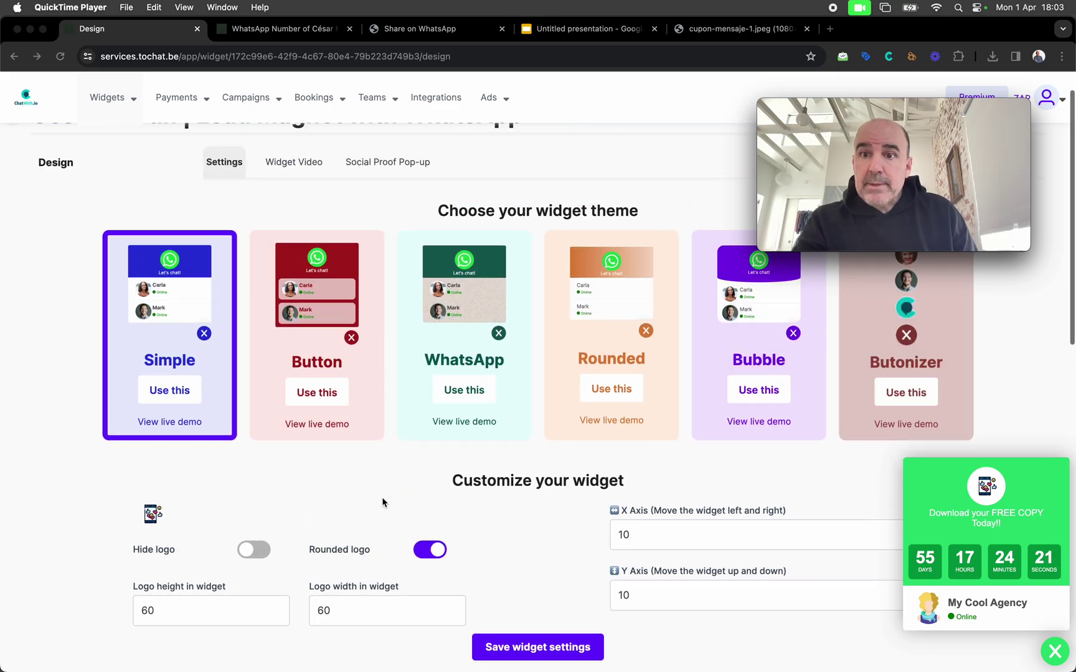
{"action": "left_click", "coordinate": [715, 160]}
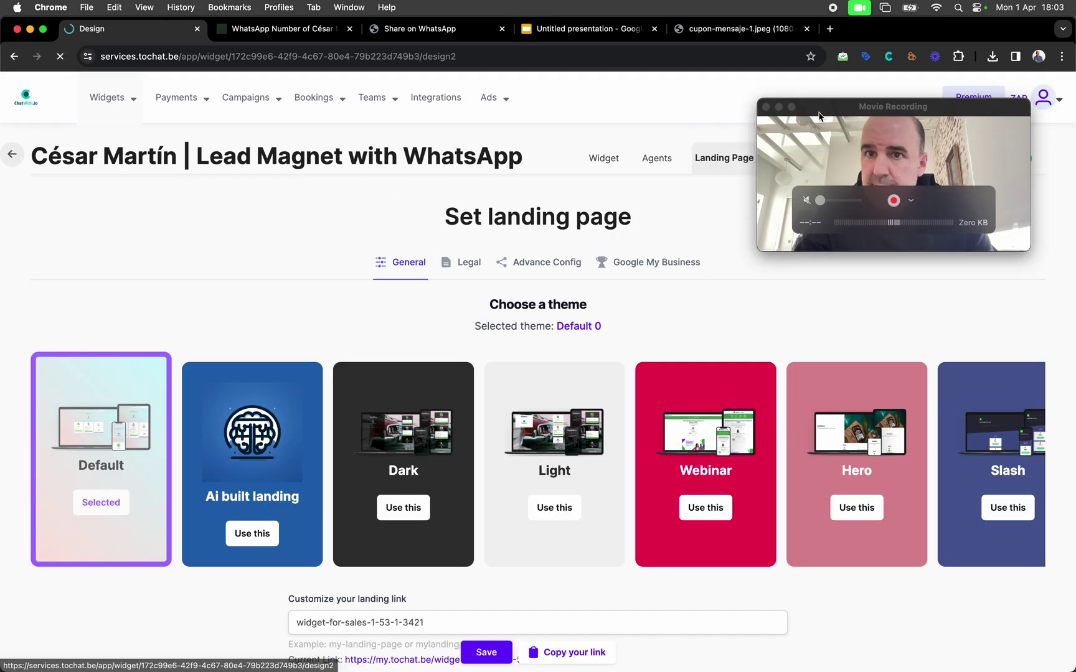
Step: Scroll down the Landing Page settings past the Default theme card to the landing link, Telephone and Address fields
{"action": "left_click_drag", "start_coordinate": [820, 116], "coordinate": [877, 500]}
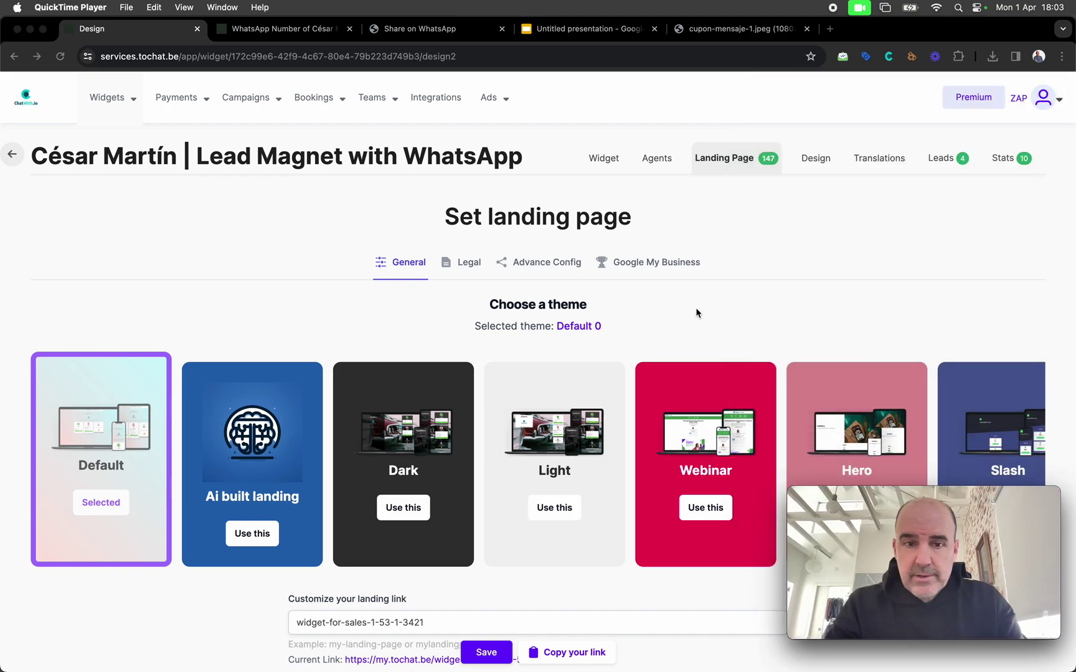
{"action": "scroll", "coordinate": [697, 312], "scroll_direction": "down", "scroll_amount": 3}
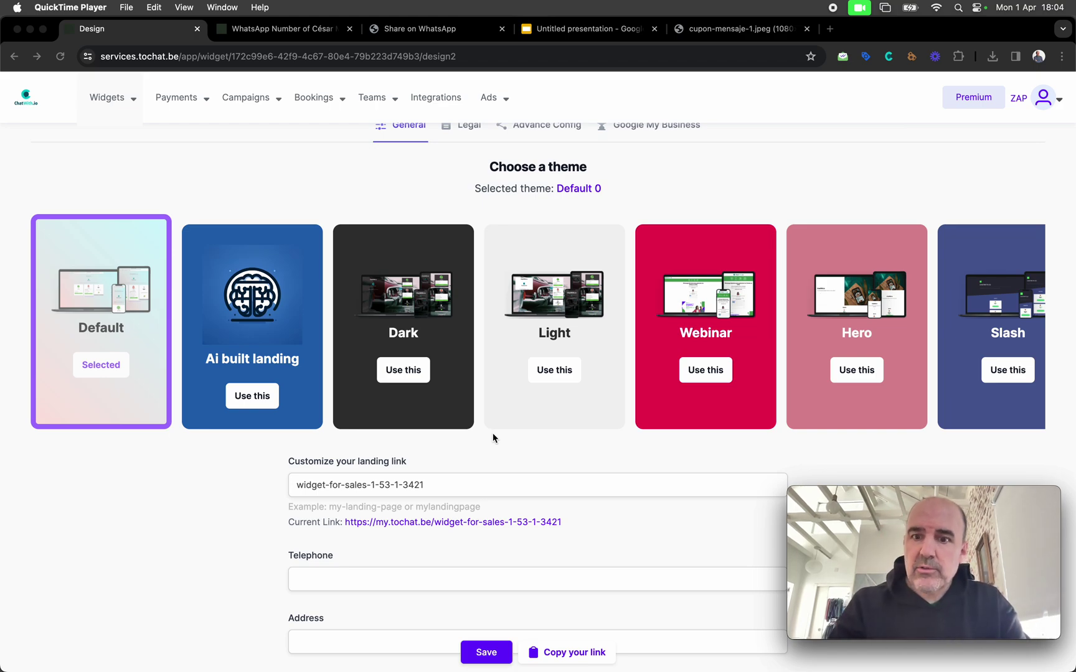
{"action": "scroll", "coordinate": [483, 442], "scroll_direction": "down", "scroll_amount": 4}
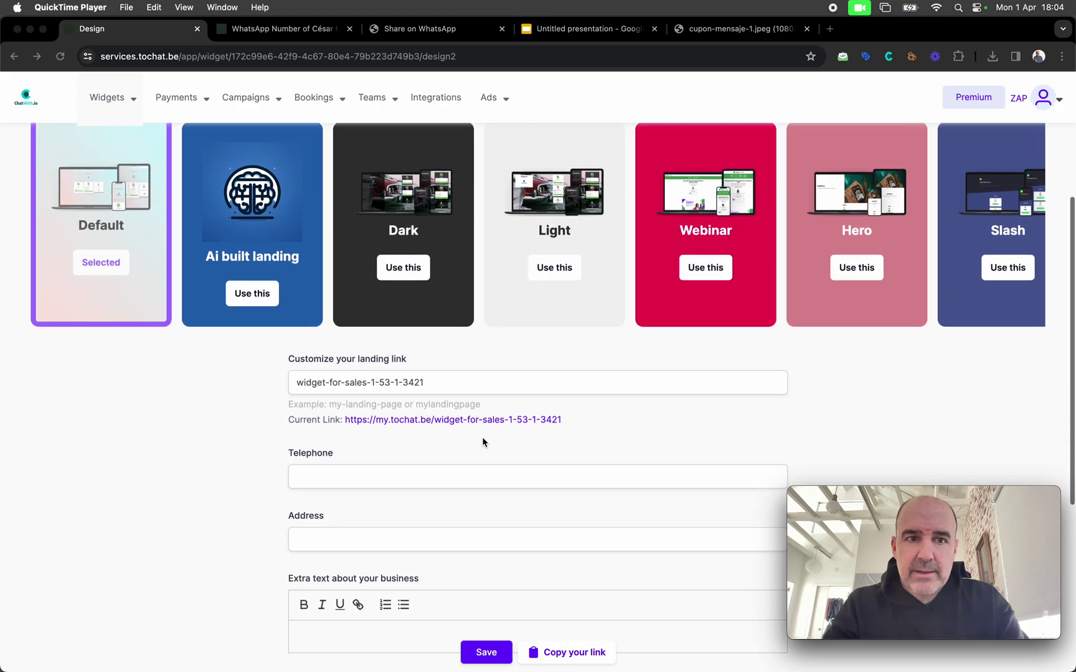
{"action": "scroll", "coordinate": [316, 433], "scroll_direction": "up", "scroll_amount": 6}
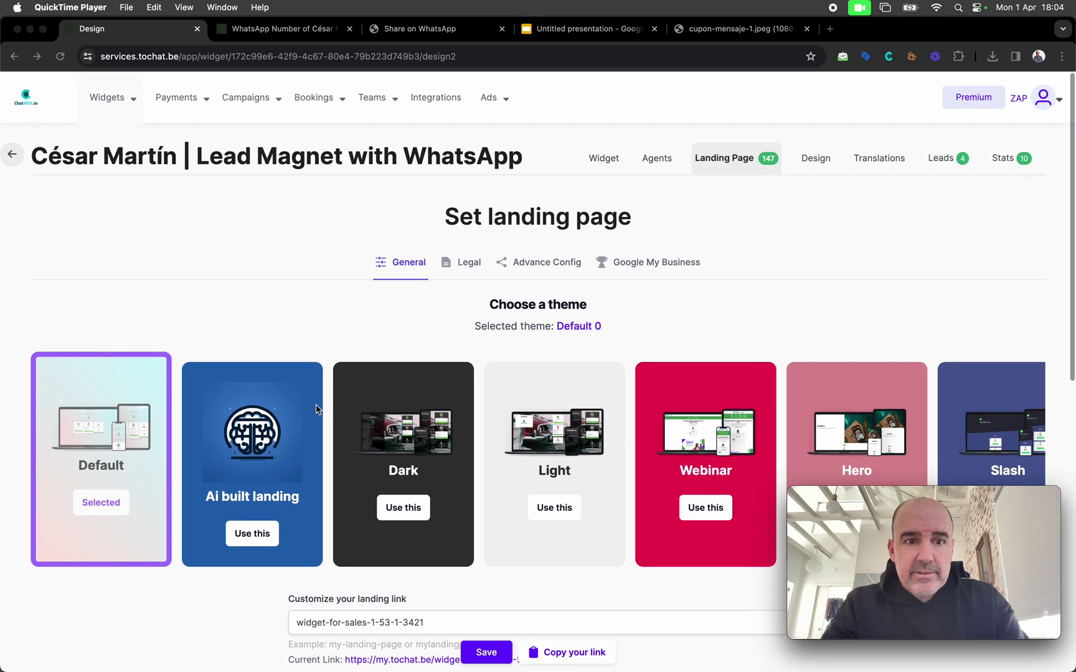
{"action": "scroll", "coordinate": [316, 430], "scroll_direction": "down", "scroll_amount": 5}
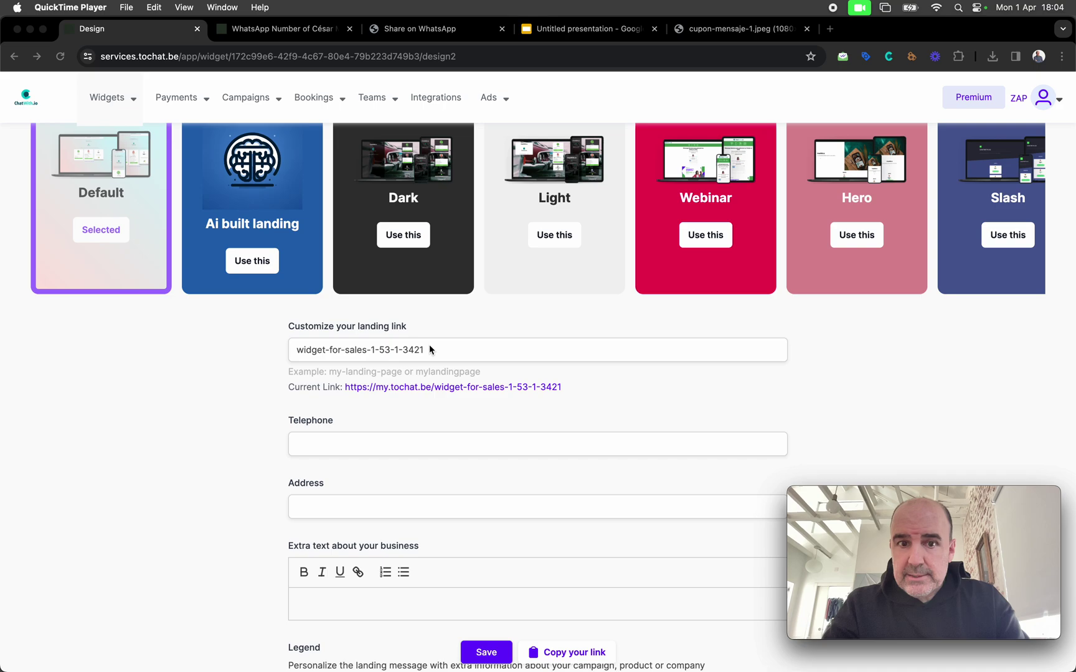
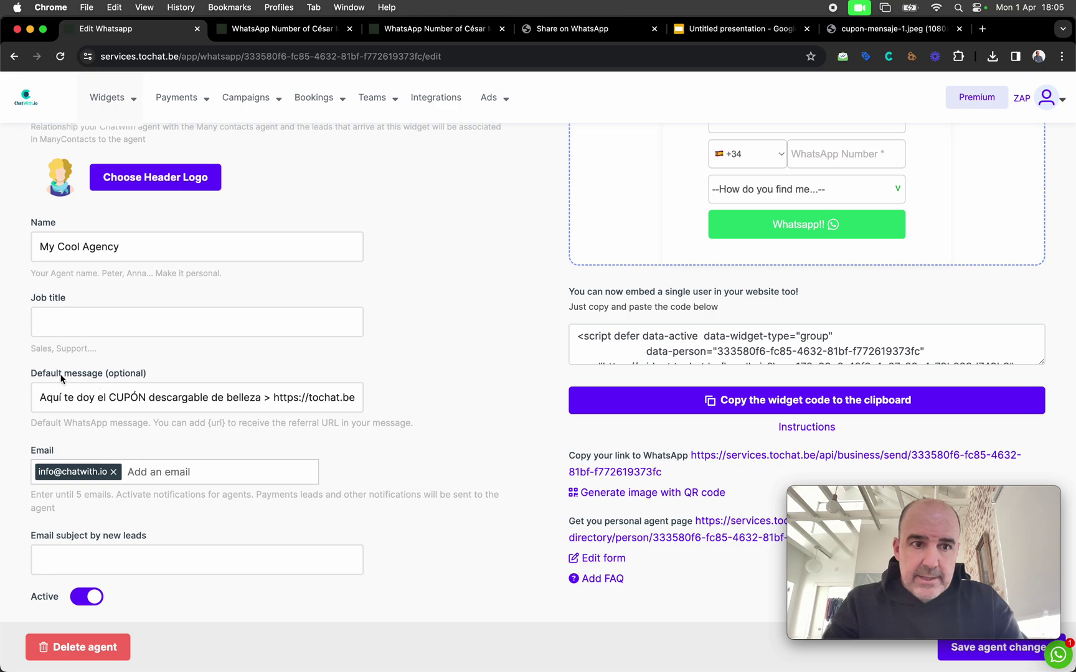
Step: Overwrite the Spanish text before the coupon URL with 'Thank you. Here you have your coupon.'
{"action": "triple_click", "coordinate": [117, 376]}
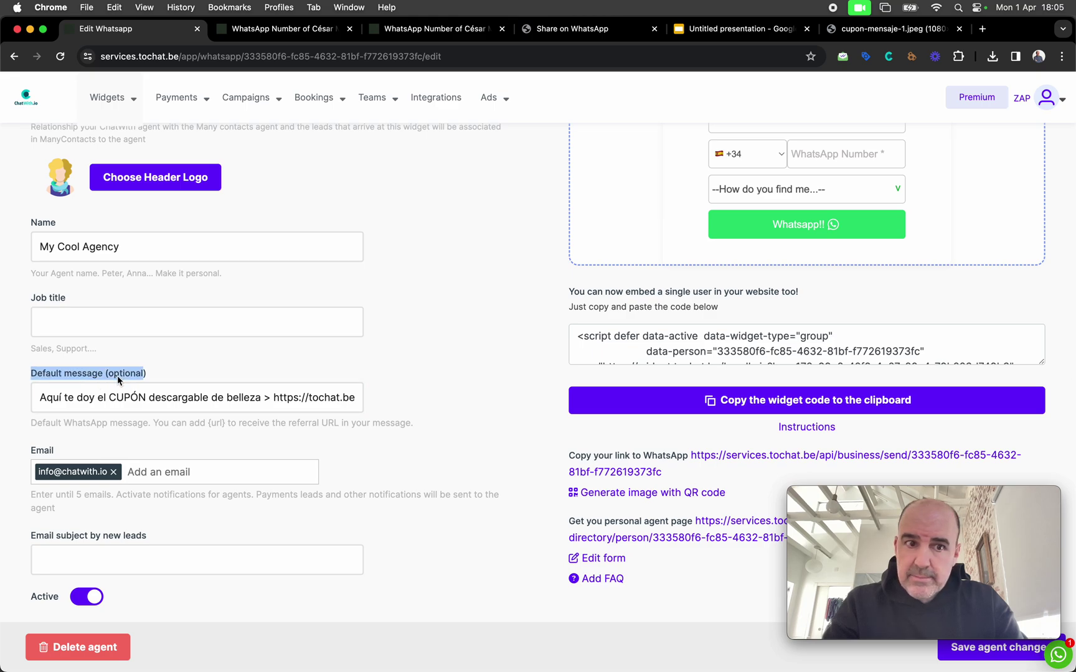
{"action": "left_click", "coordinate": [152, 374]}
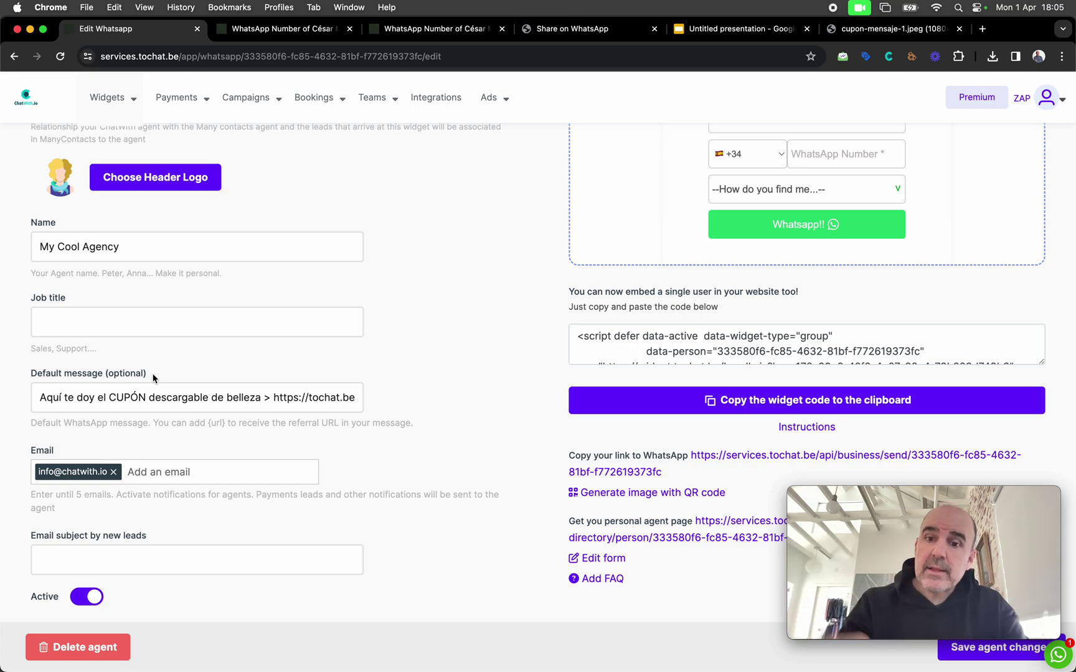
{"action": "left_click", "coordinate": [273, 399]}
{"action": "key", "text": "super+shift+Right"}
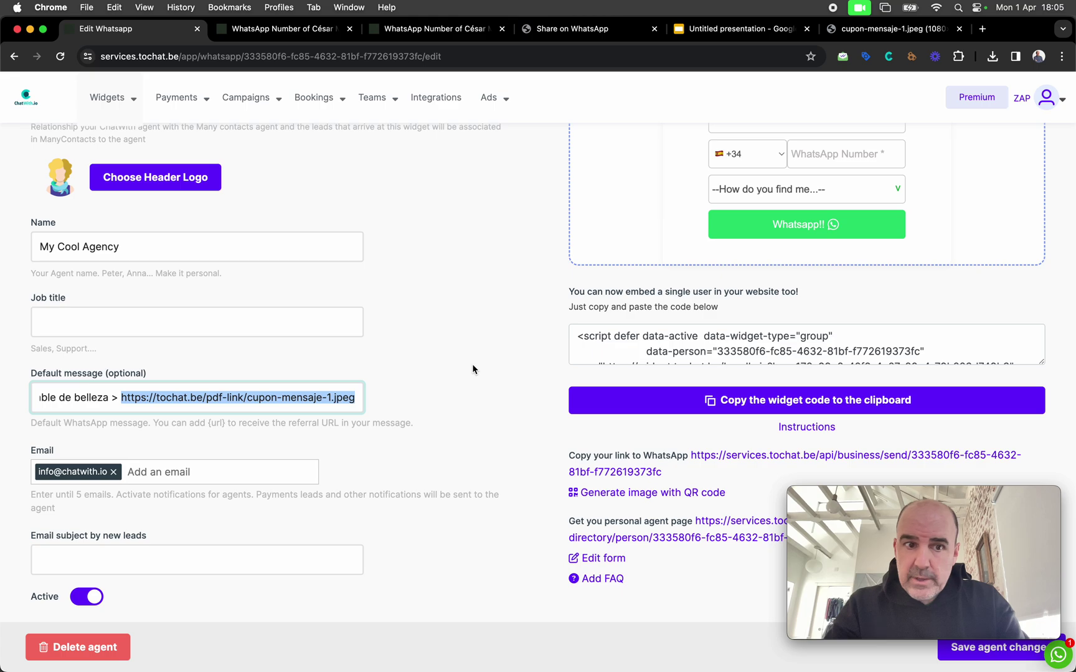
{"action": "key", "text": "Left"}
{"action": "key", "text": "super+shift+Right"}
{"action": "key", "text": "Left"}
{"action": "key", "text": "super+shift+Left"}
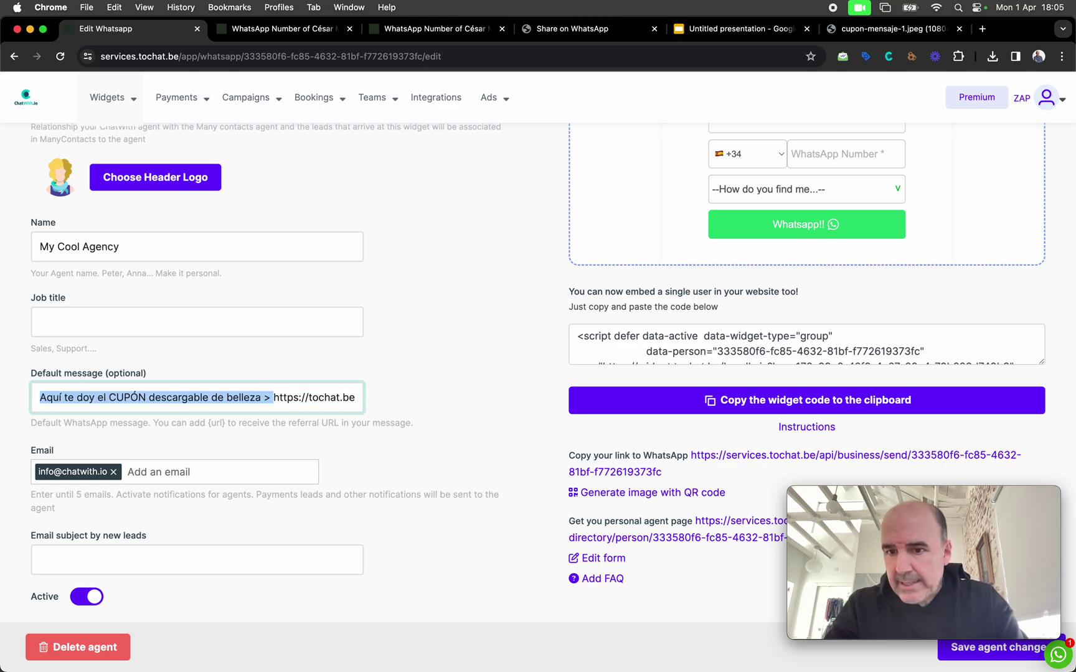
{"action": "type", "text": "Thank you. "}
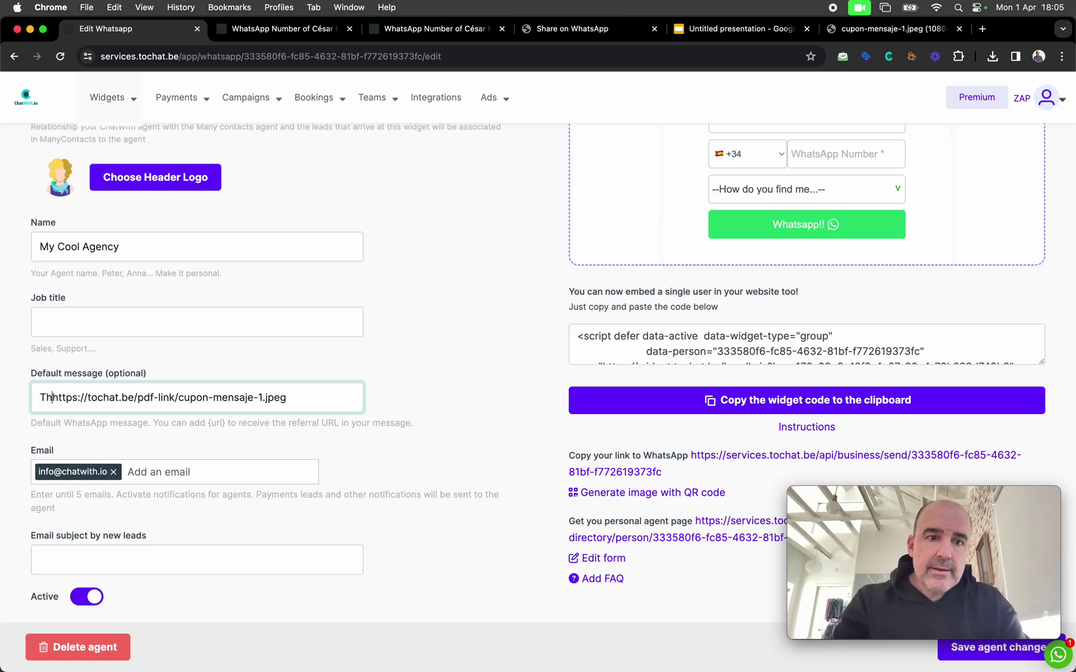
{"action": "type", "text": "Here you h"}
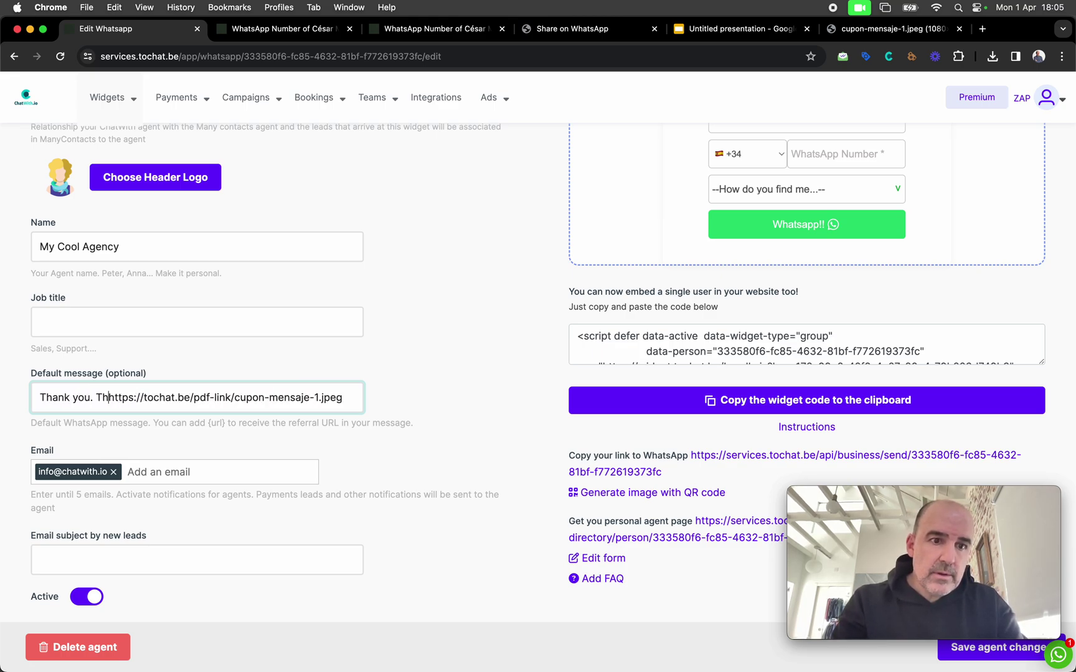
{"action": "type", "text": "ave your co"}
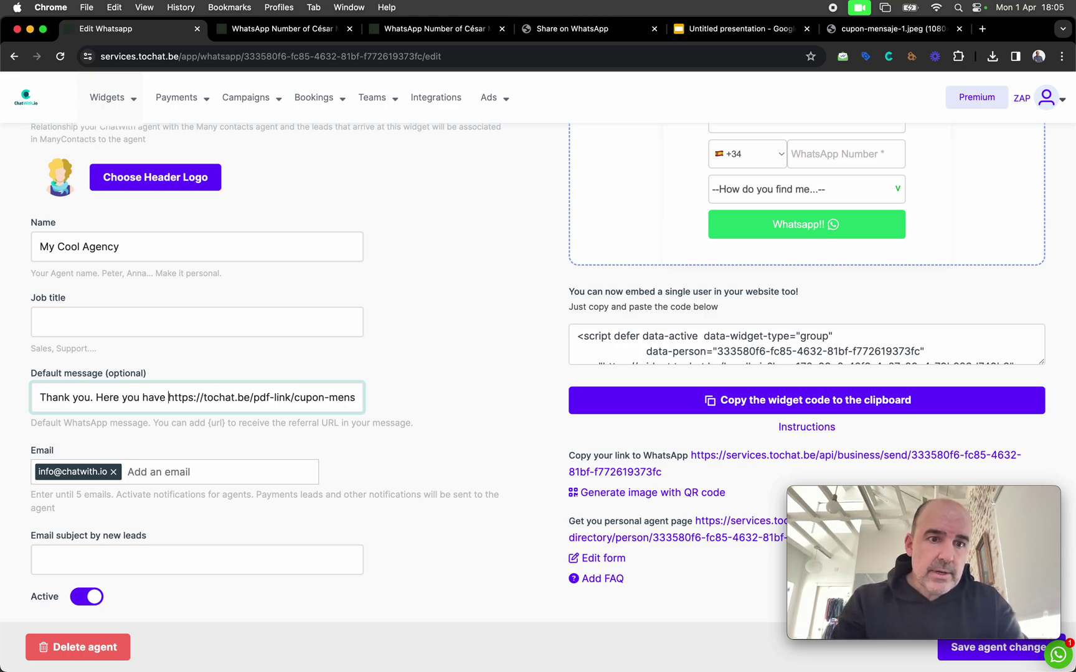
{"action": "type", "text": "upon."}
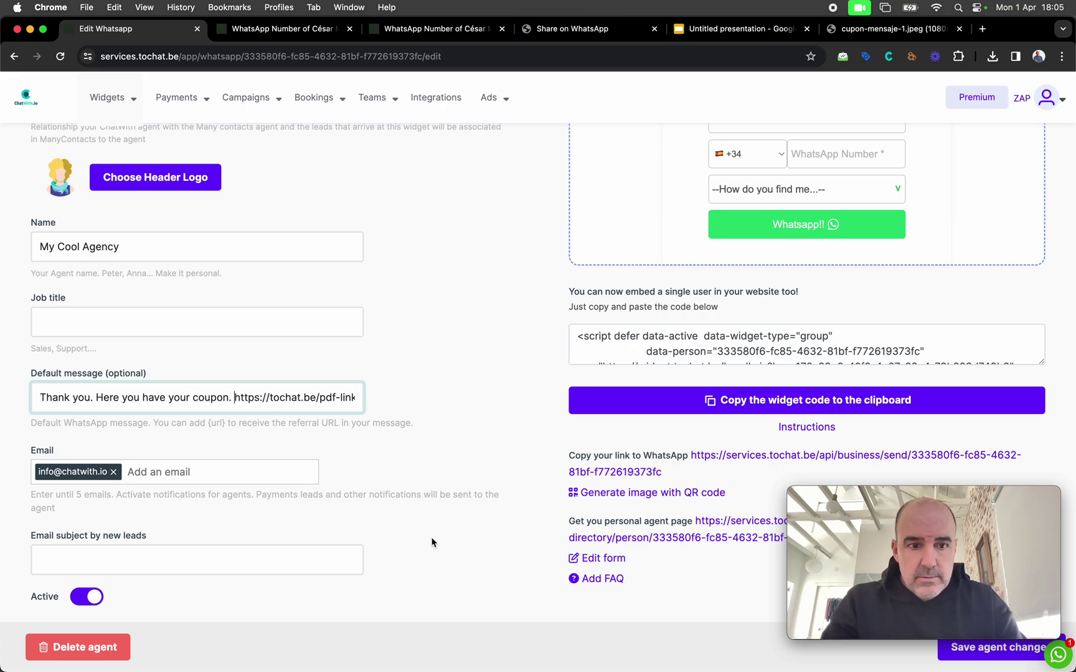
Step: Save the agent, then submit a preview lead with a name, WhatsApp number and Tiktok source
{"action": "left_click", "coordinate": [959, 652]}
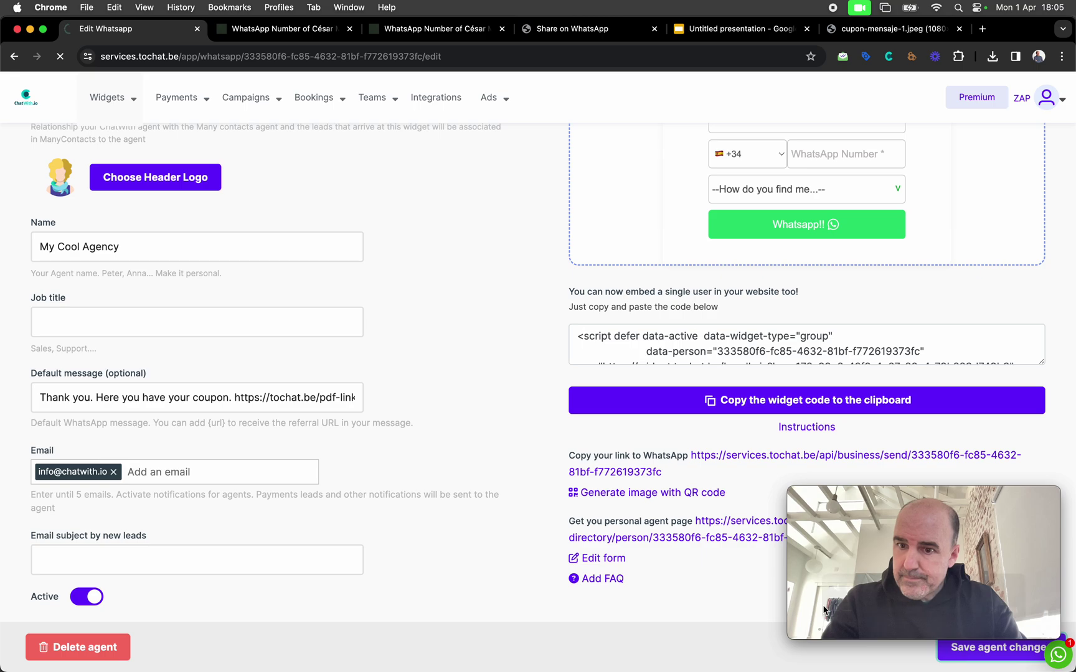
{"action": "scroll", "coordinate": [525, 389], "scroll_direction": "down", "scroll_amount": 5}
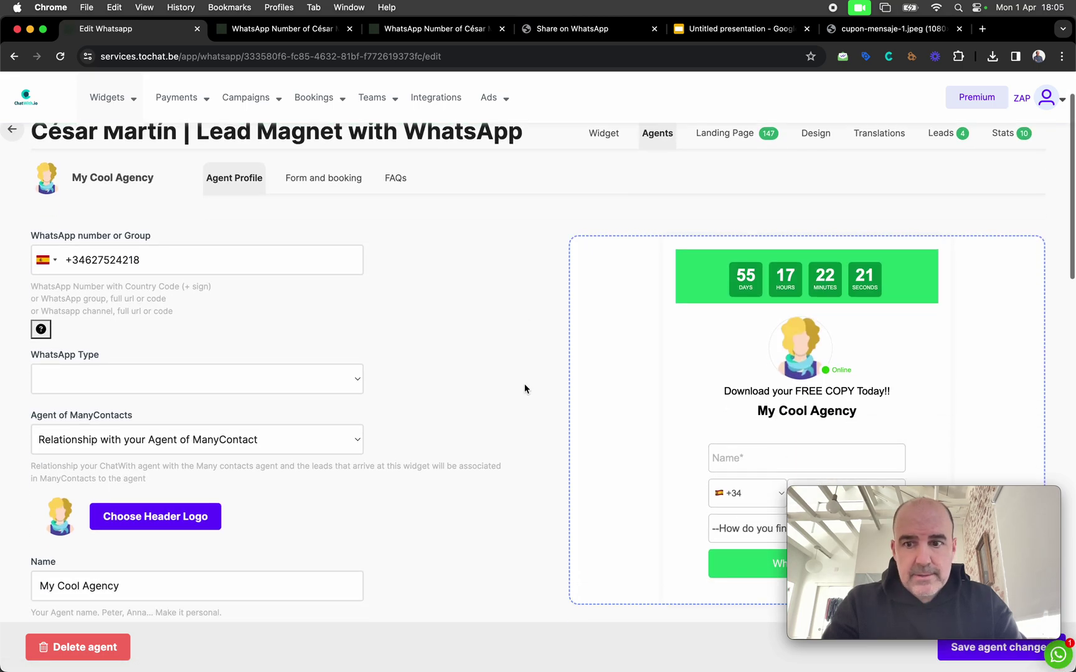
{"action": "left_click", "coordinate": [764, 273]}
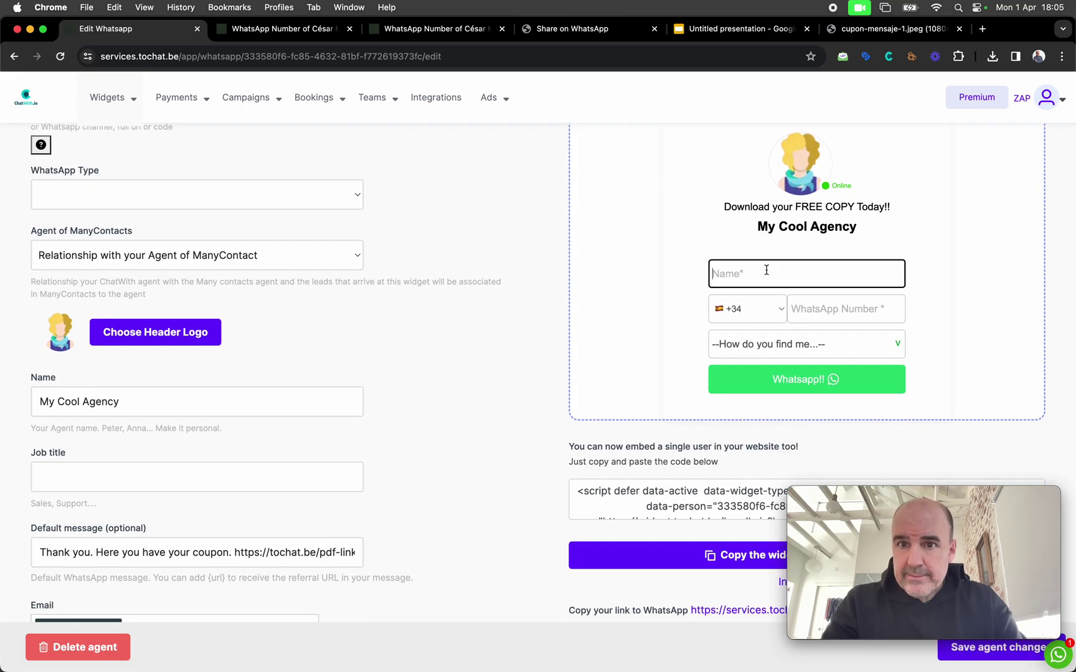
{"action": "type", "text": "cesar"}
{"action": "key", "text": "Tab"}
{"action": "key", "text": "Tab"}
{"action": "type", "text": "62725412"}
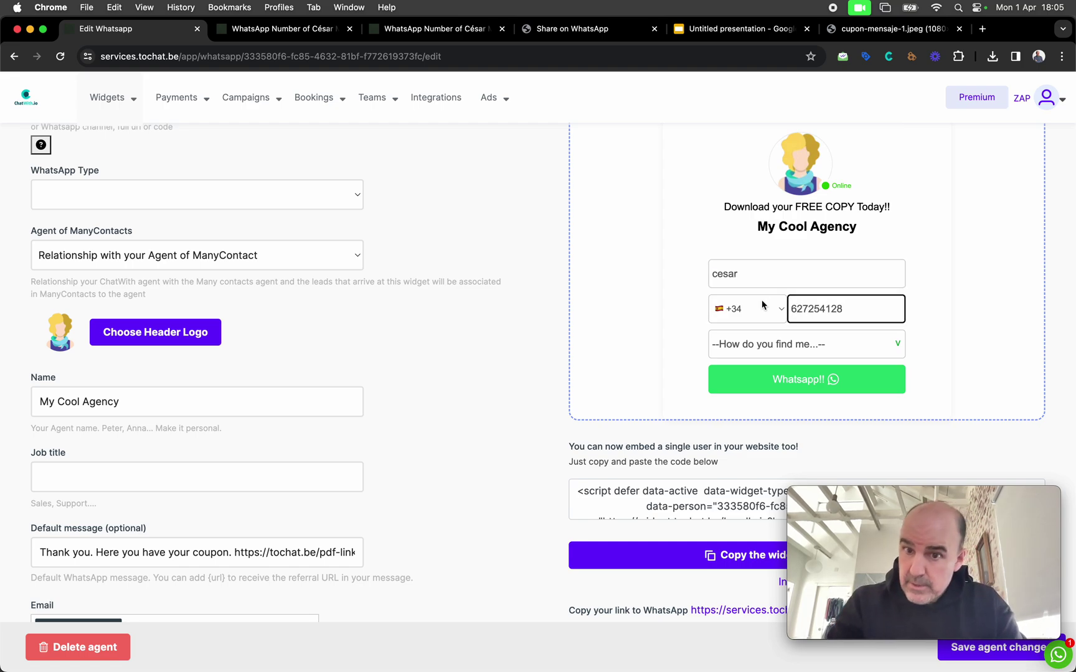
{"action": "left_click", "coordinate": [760, 343]}
{"action": "left_click", "coordinate": [769, 375]}
{"action": "left_click", "coordinate": [779, 390]}
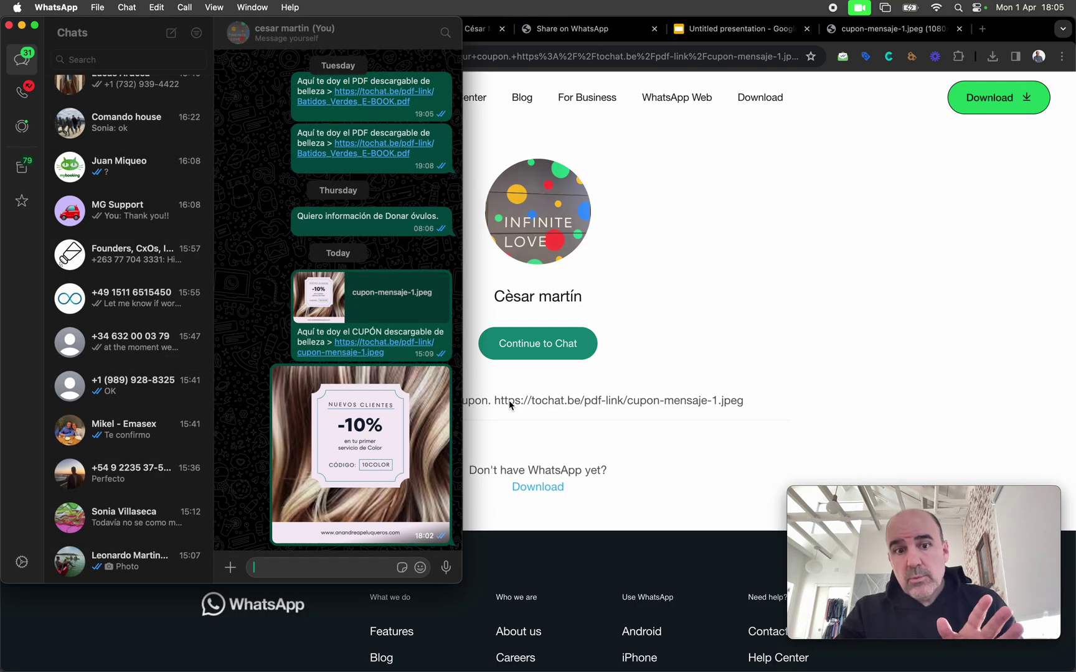
Step: Send the coupon image to your own WhatsApp chat, then bring the browser share page forward
{"action": "left_click", "coordinate": [383, 381]}
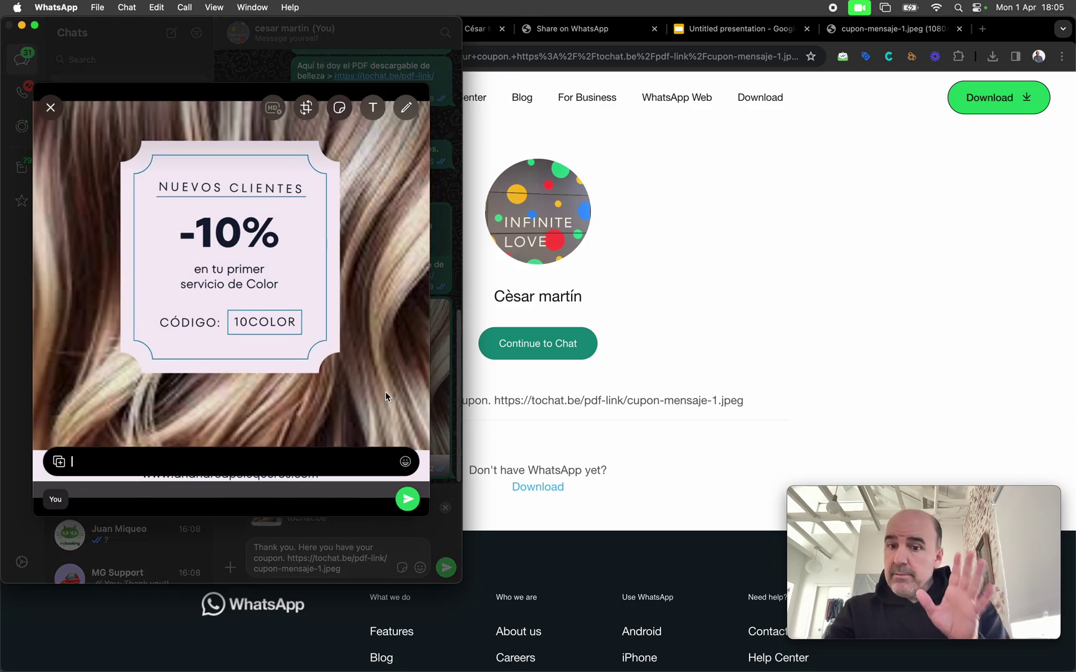
{"action": "left_click", "coordinate": [407, 499]}
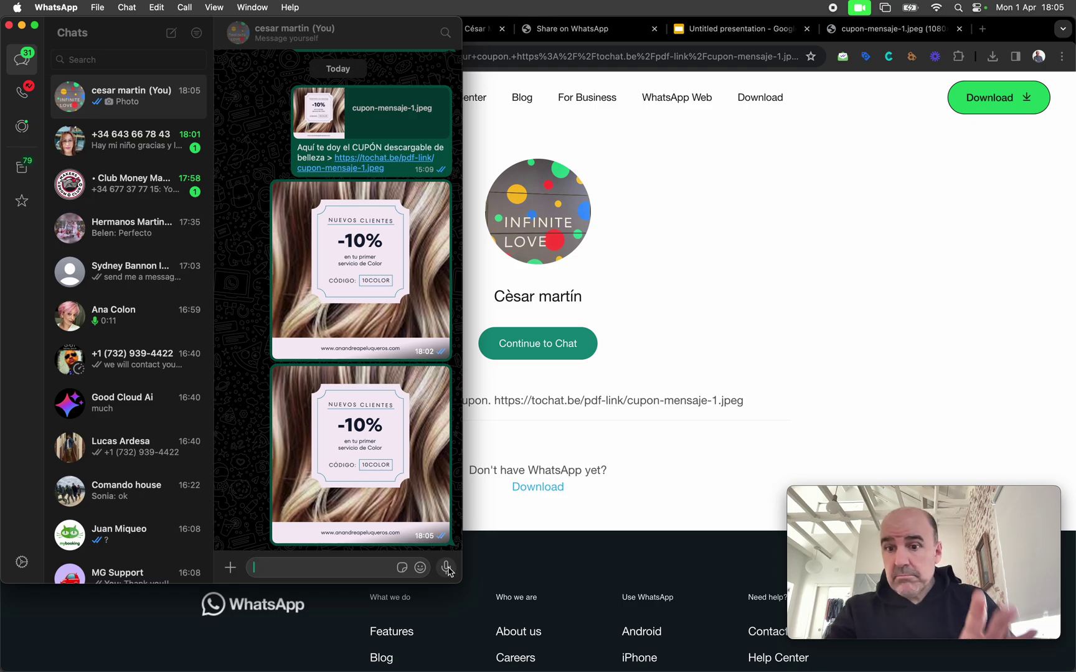
{"action": "left_click", "coordinate": [632, 367]}
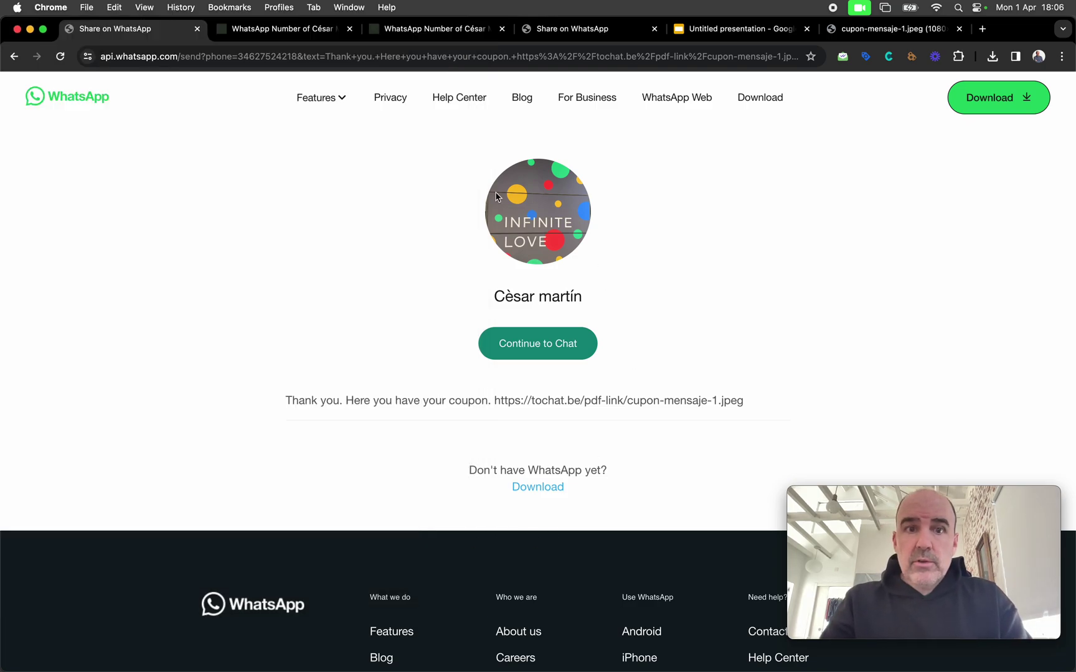
Step: Return to the ToChat Edit Whatsapp page and scroll down to the agent form
{"action": "left_click", "coordinate": [14, 56]}
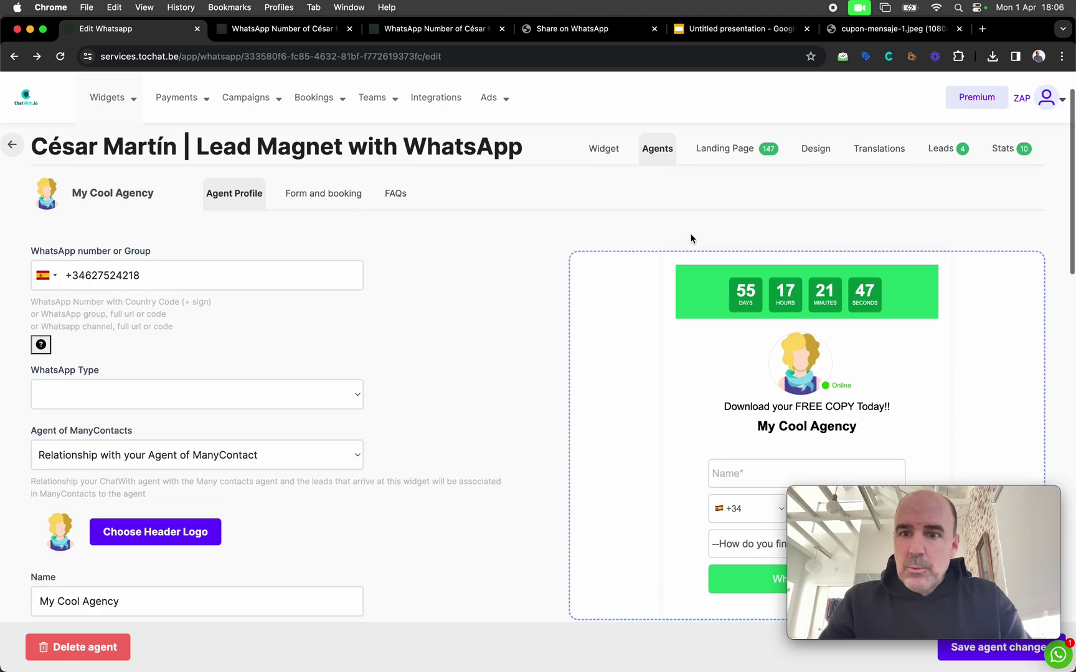
{"action": "scroll", "coordinate": [690, 236], "scroll_direction": "down", "scroll_amount": 2}
{"action": "scroll", "coordinate": [691, 239], "scroll_direction": "down", "scroll_amount": 2}
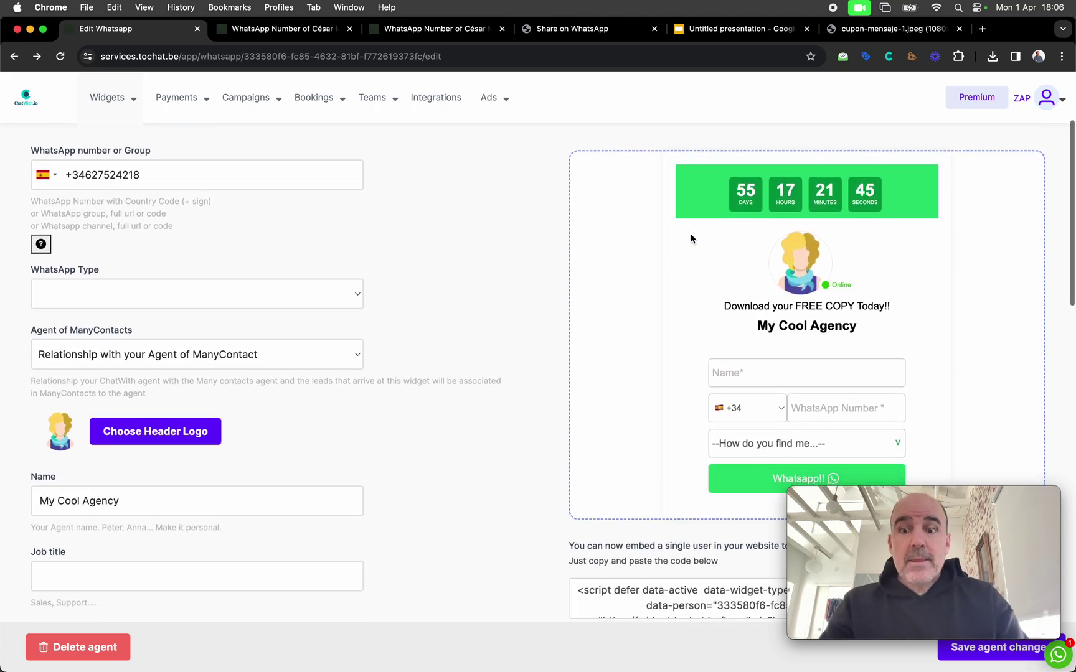